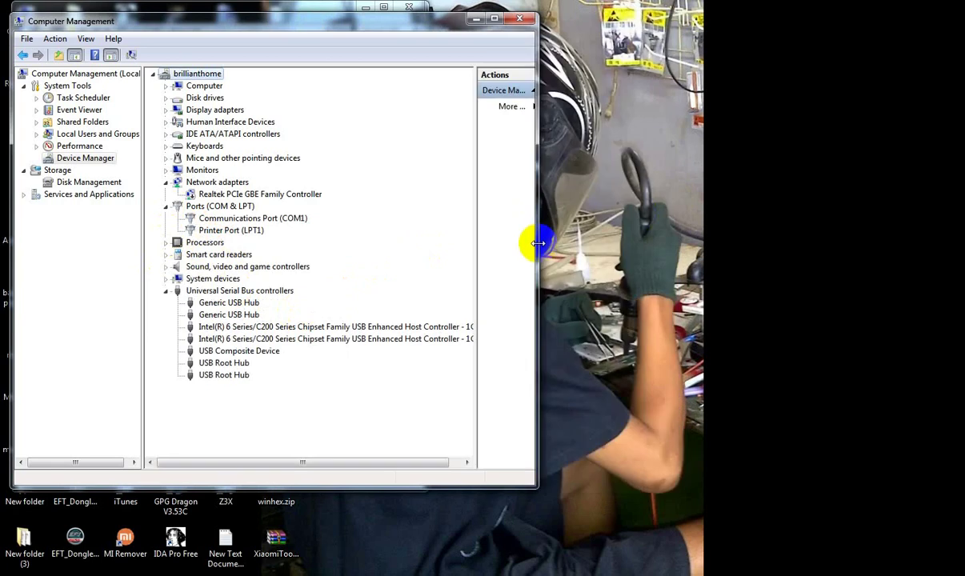
Launch UFI_v1.2.0.407_setup.exe beside Device Manager and expand the Universal Serial Bus devices category
drag(223, 28, 673, 25)
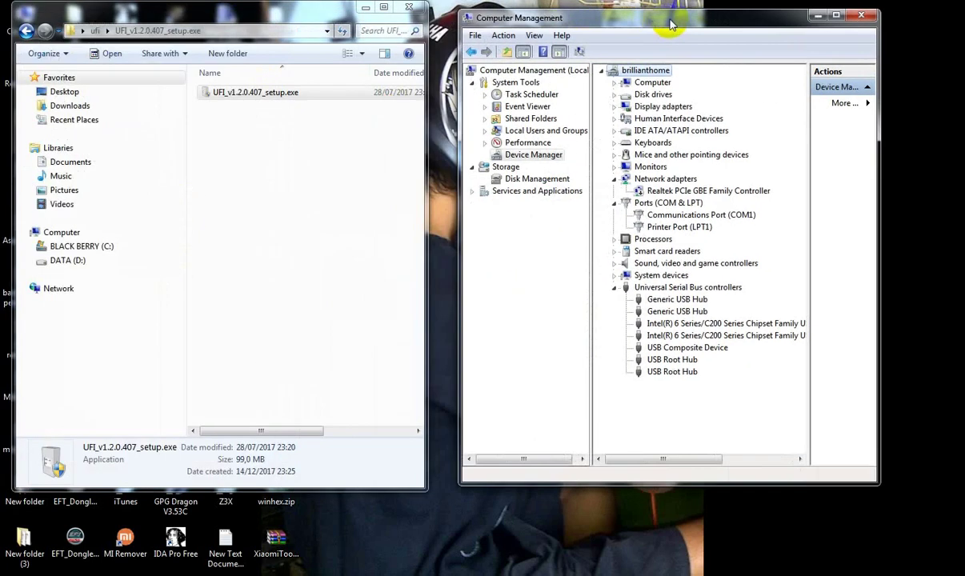
click(268, 96)
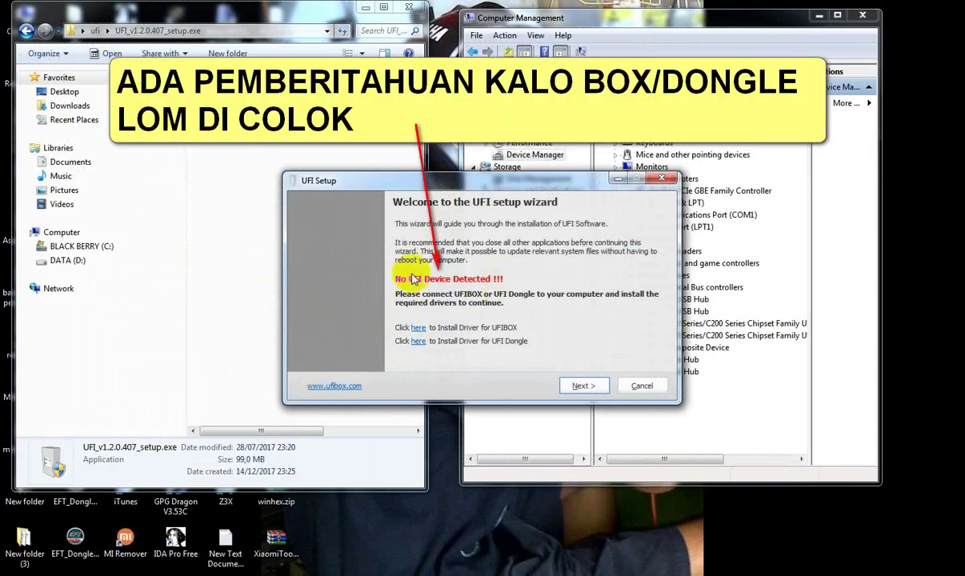
drag(482, 185, 292, 178)
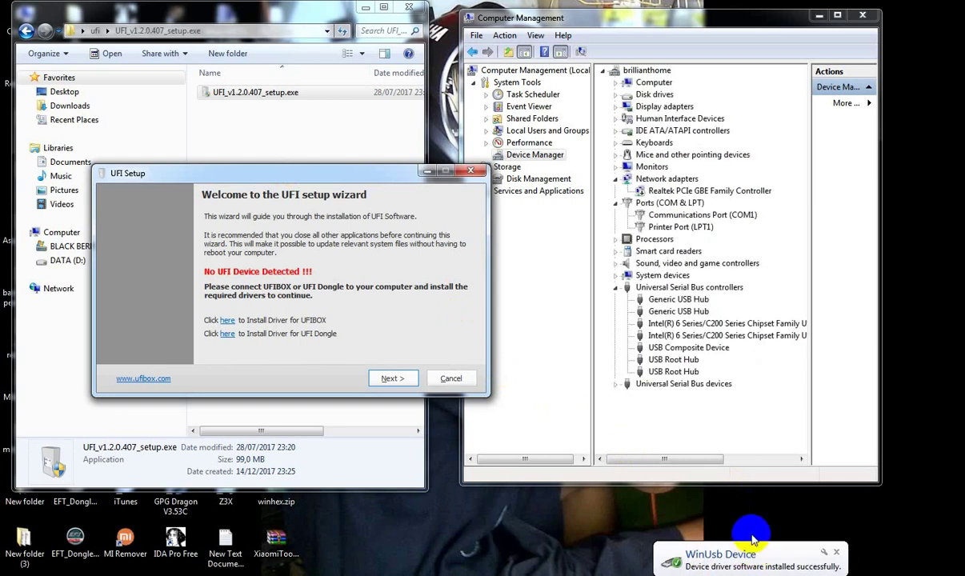
click(616, 383)
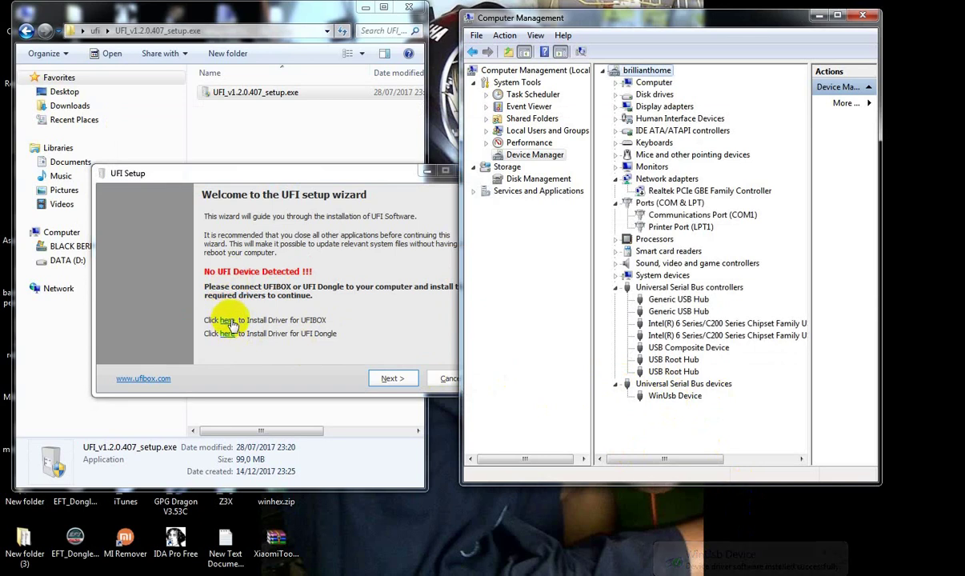
Install the UFIBOX driver from the UFI setup wizard, always trusting software from zegobit, and finish the driver wizard
click(231, 321)
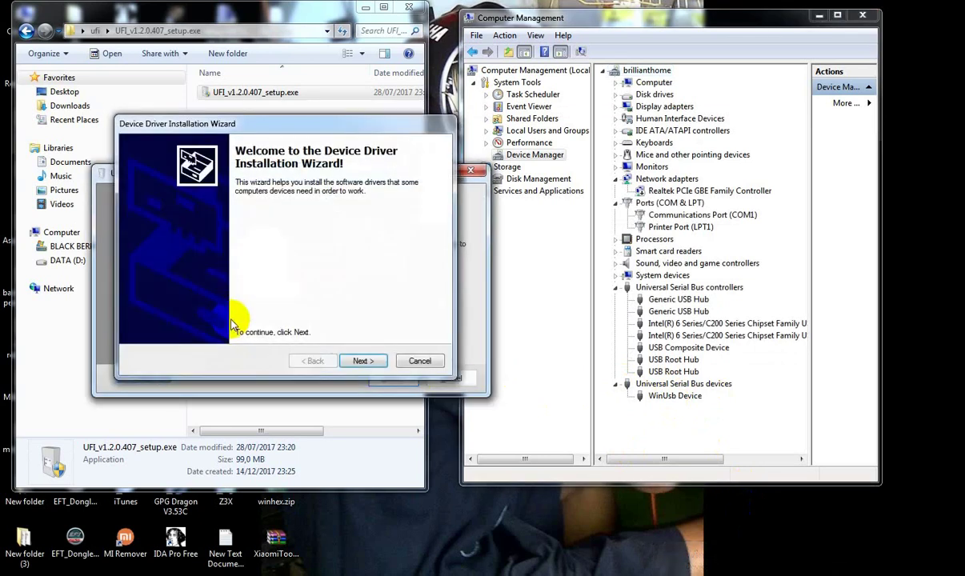
click(361, 363)
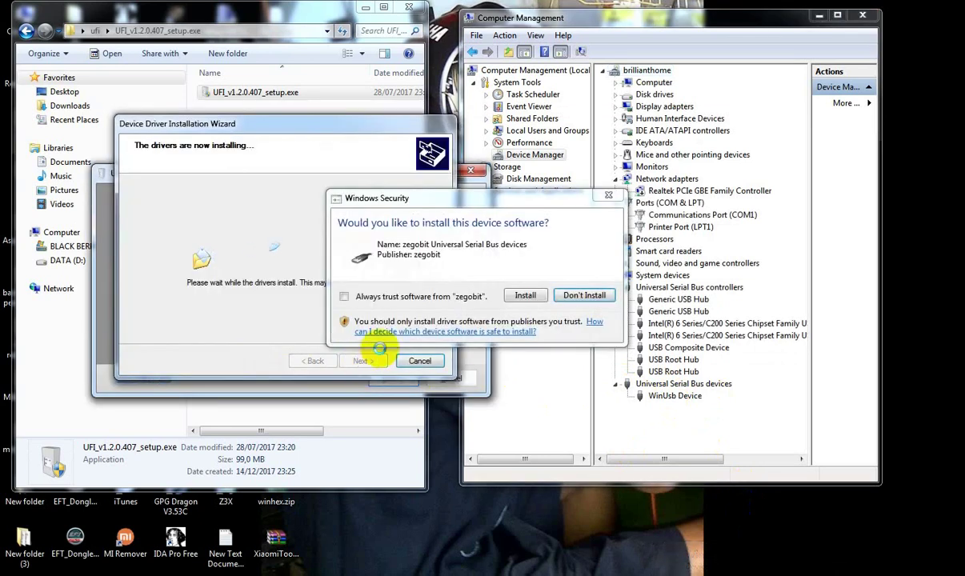
click(344, 297)
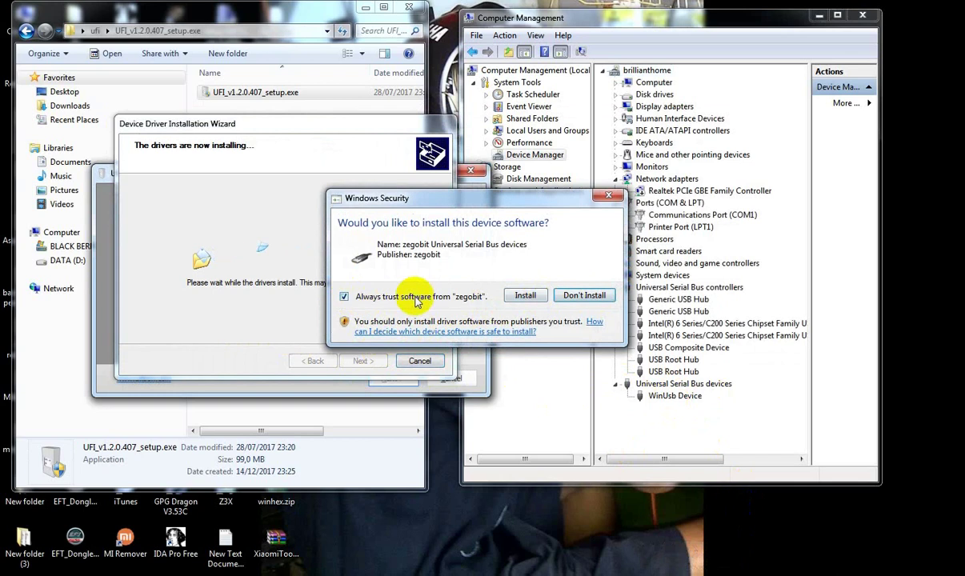
click(525, 296)
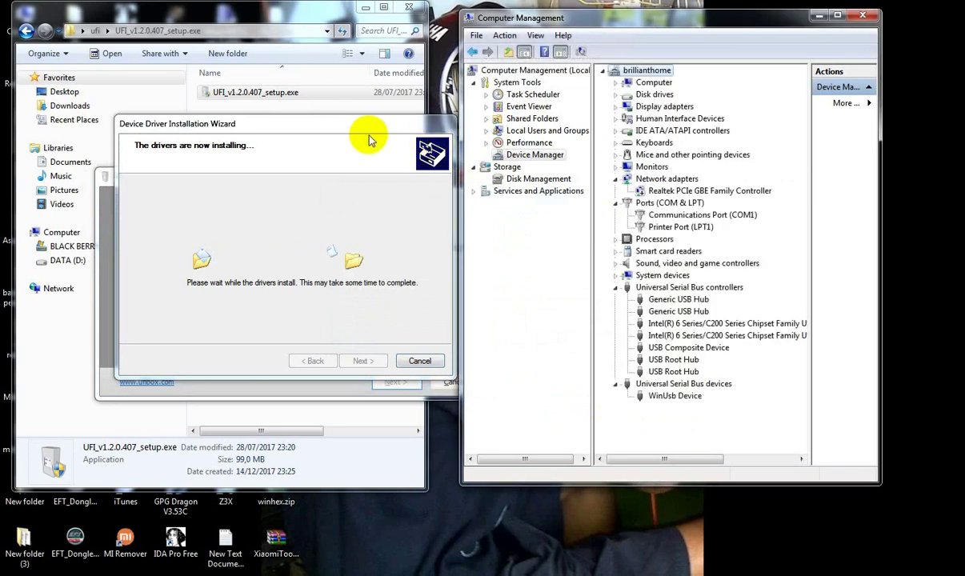
click(302, 139)
drag(303, 139, 244, 59)
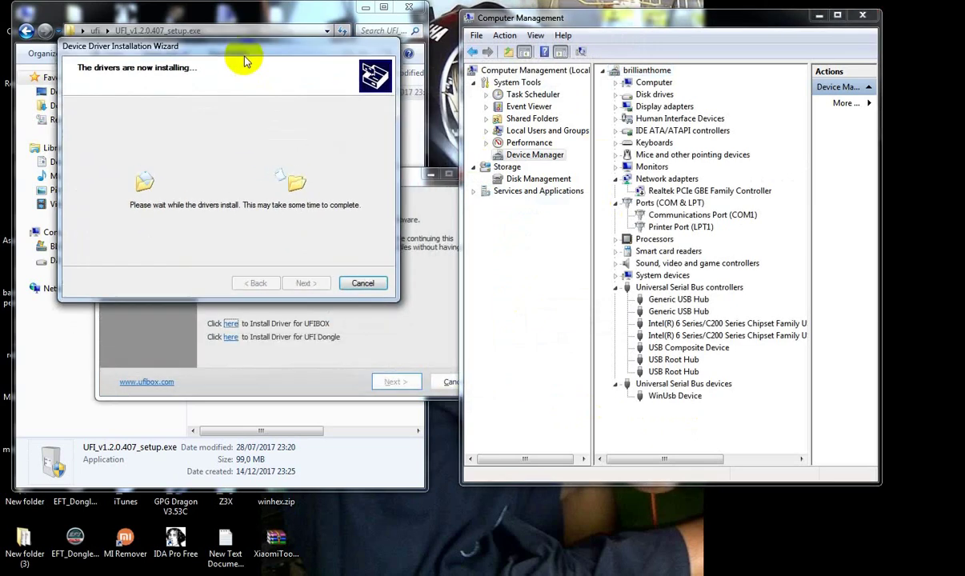
right_click(703, 524)
click(736, 413)
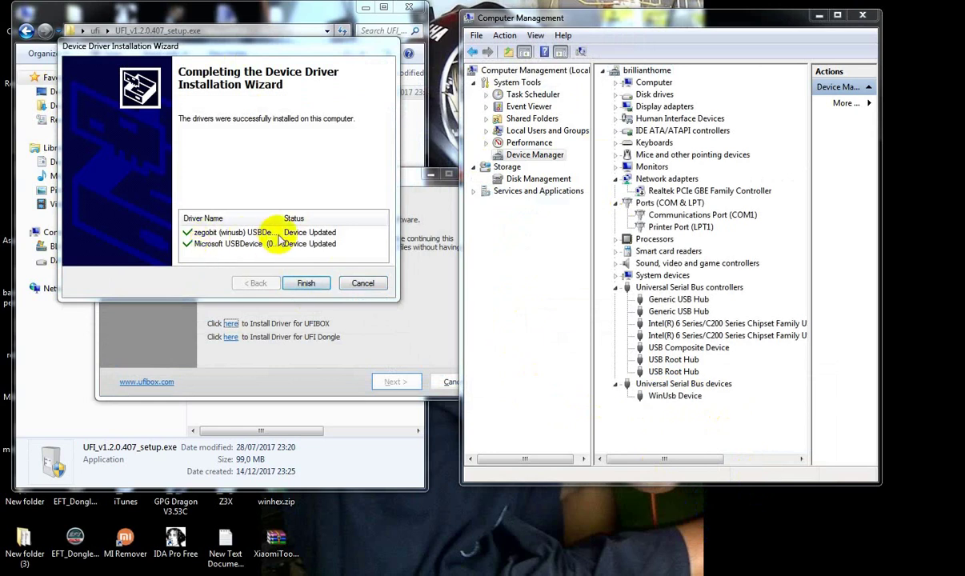
click(307, 282)
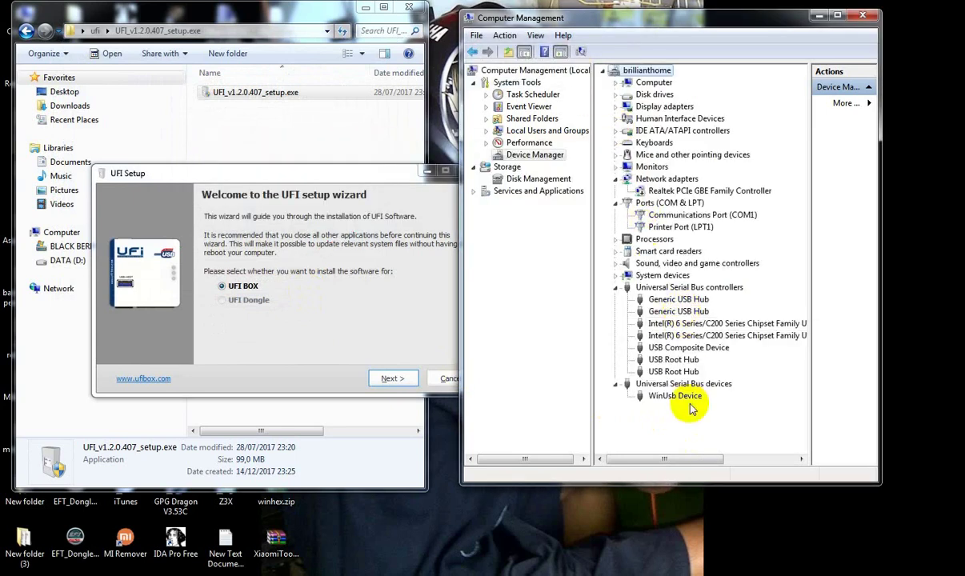
Cancel the open UFI setup, refresh the folder and relaunch UFI_v1.2.0.407_setup.exe
click(461, 379)
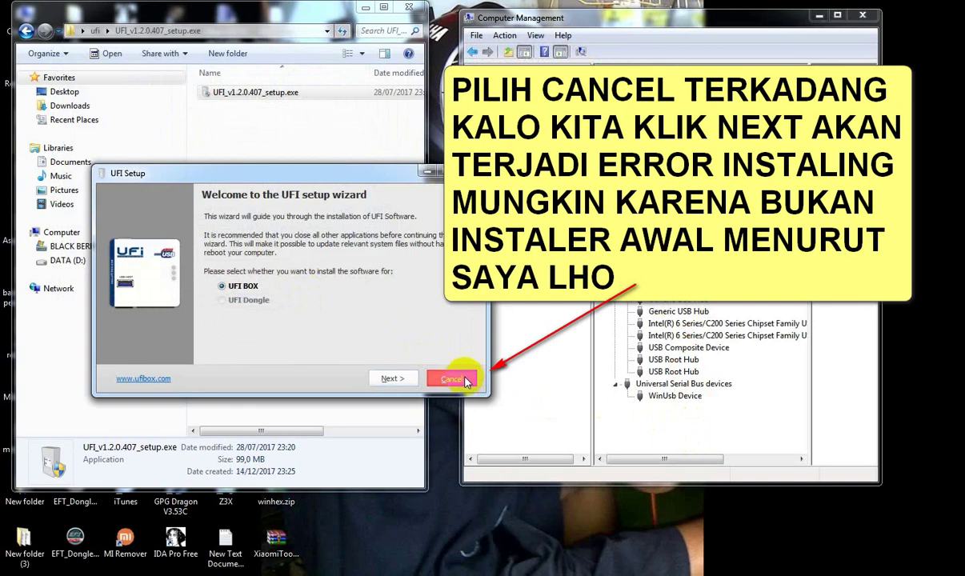
right_click(311, 262)
click(353, 323)
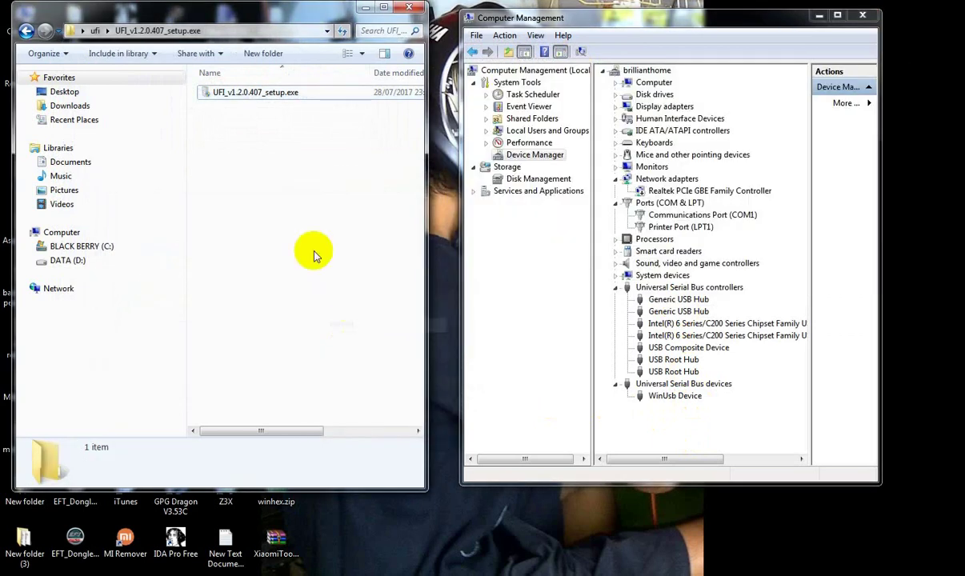
click(245, 98)
double_click(245, 95)
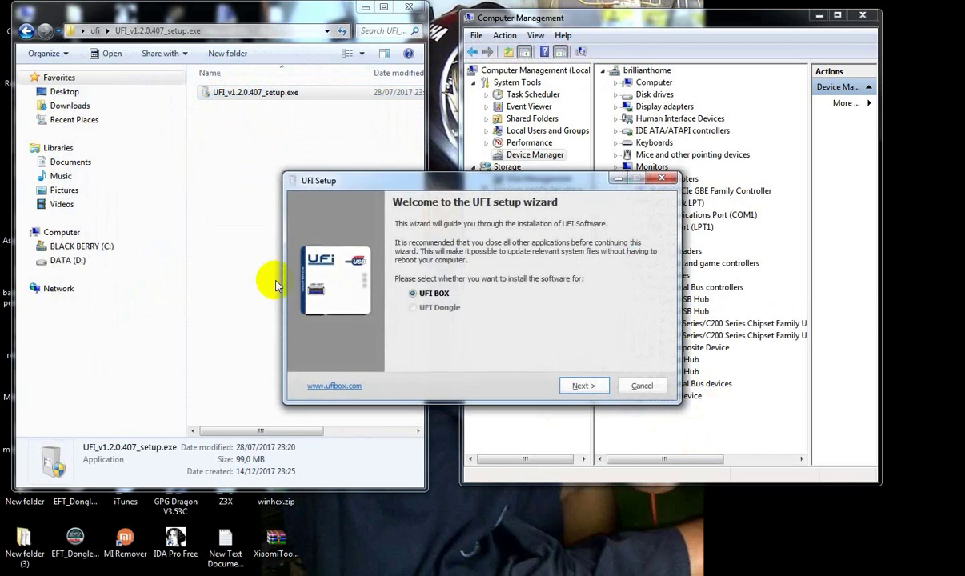
drag(461, 168, 240, 116)
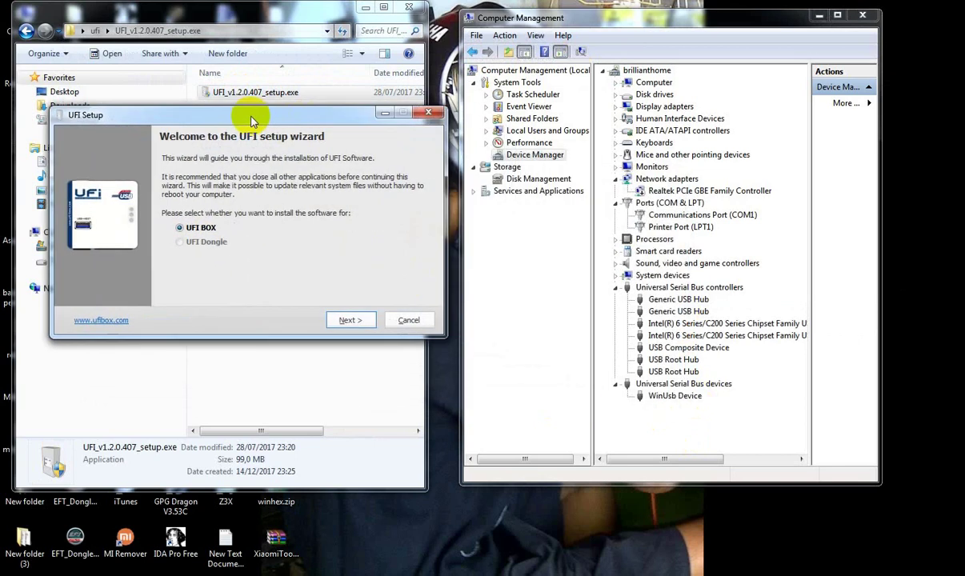
Start the UFI BOX installation to C:\UFI\ with all device drivers included and complete the first driver wizard
click(348, 320)
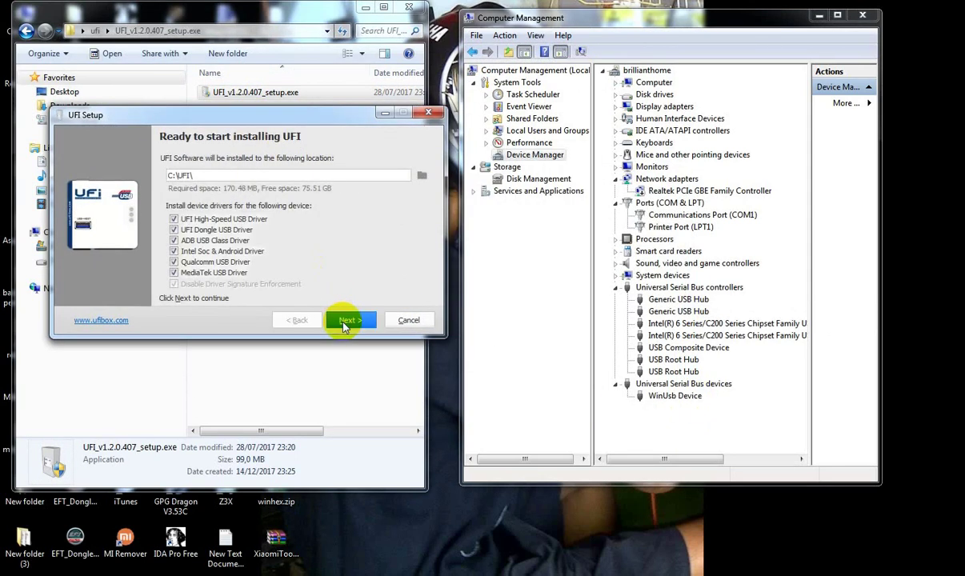
click(343, 323)
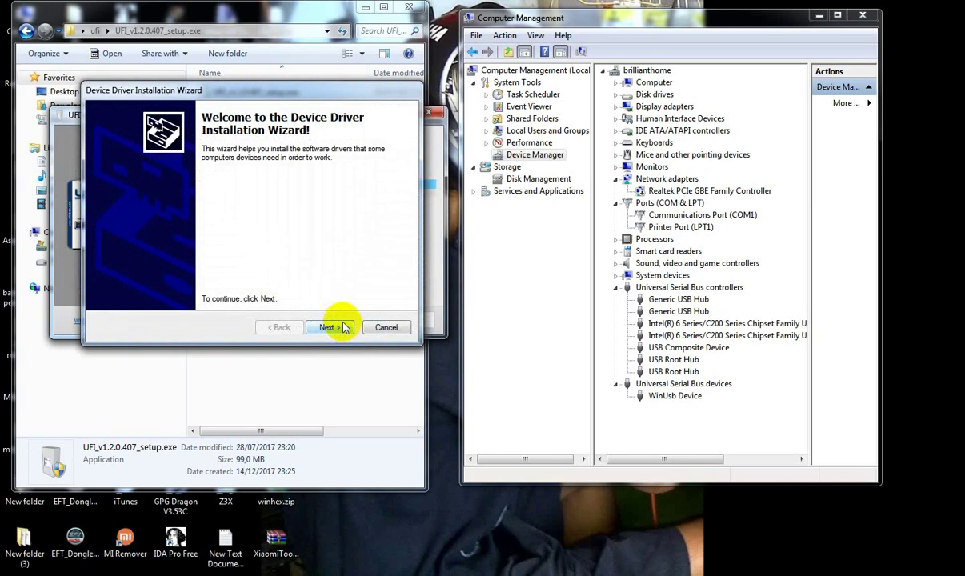
click(335, 329)
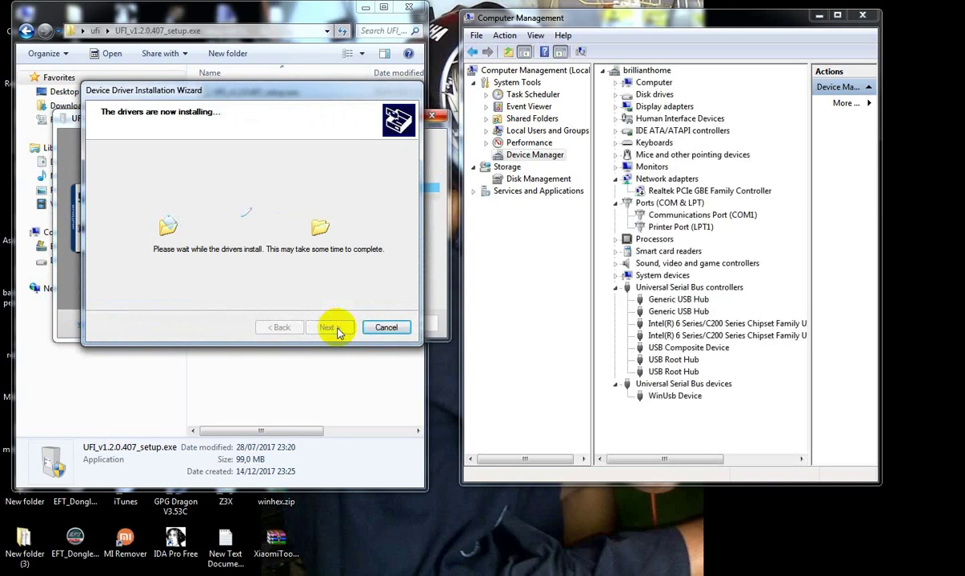
click(331, 328)
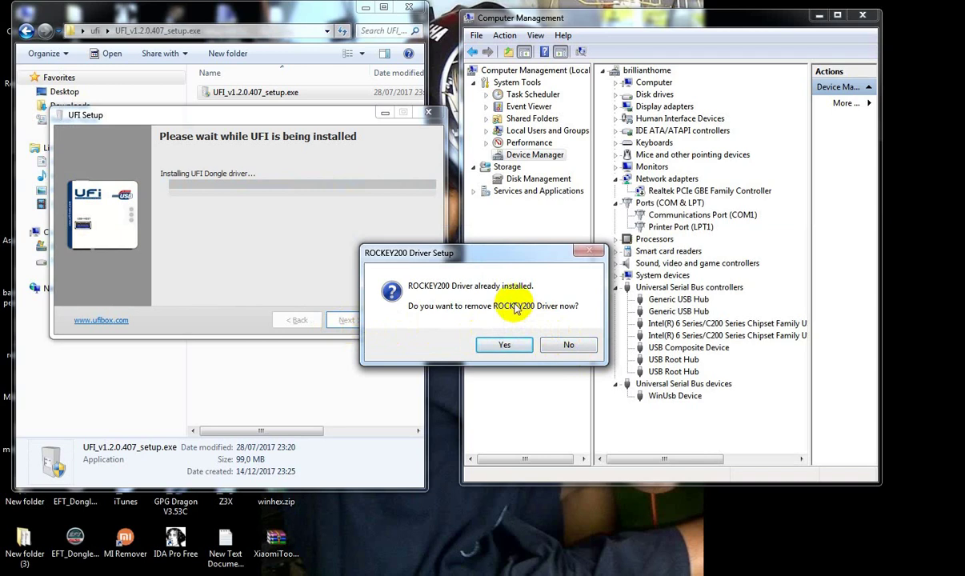
Uninstall the ROCKEY200 driver with the option "I want to manually reboot later", and install the zegobit SmartCard driver
click(505, 346)
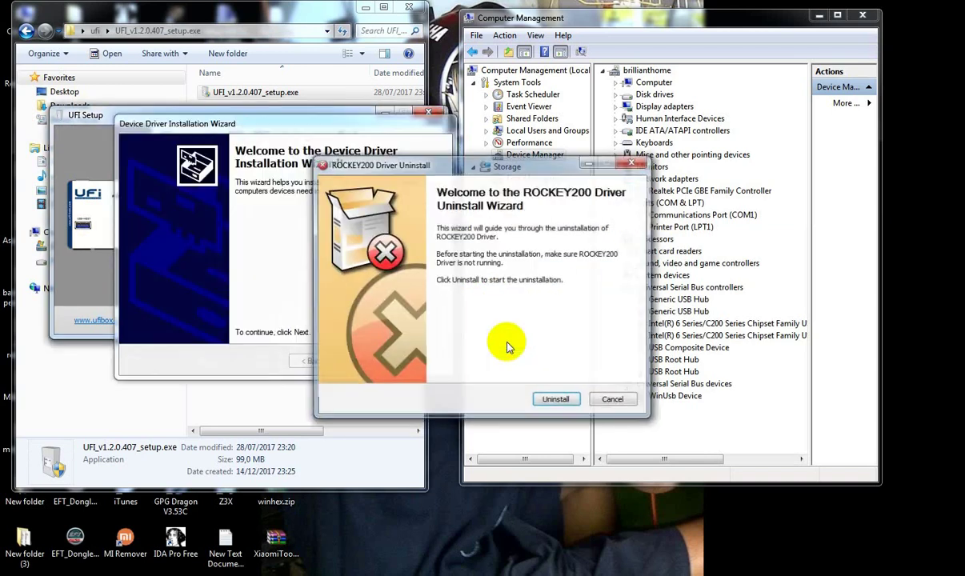
click(551, 402)
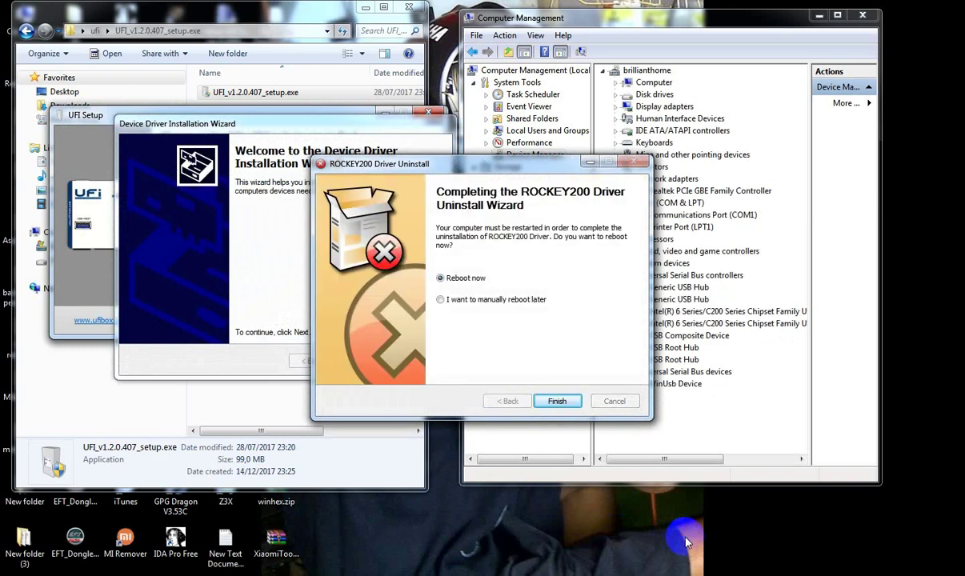
click(490, 298)
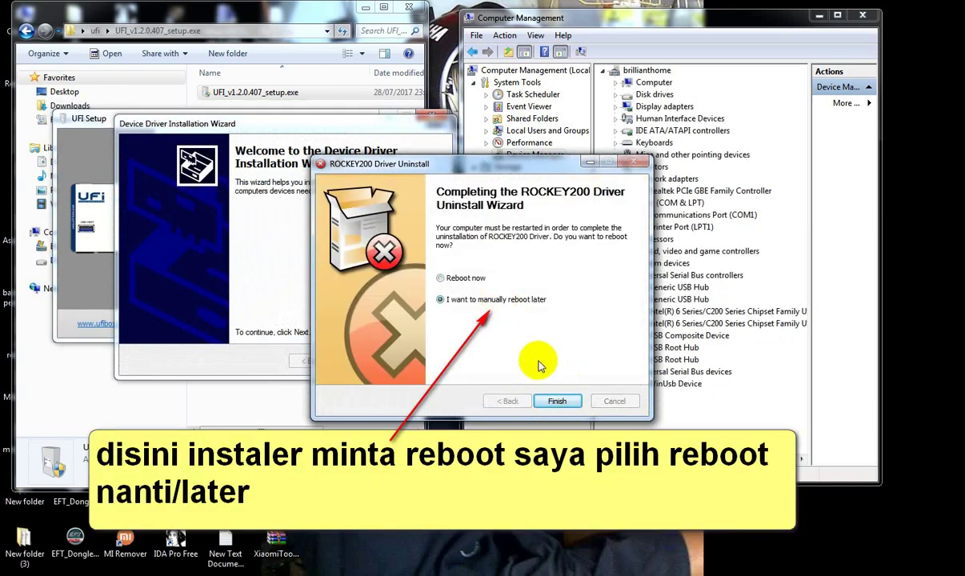
click(556, 401)
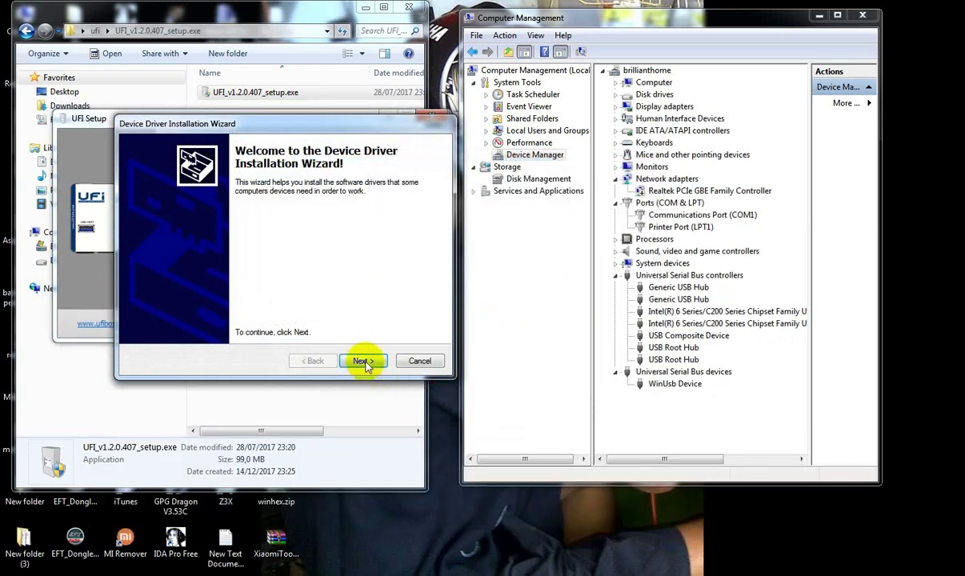
click(363, 362)
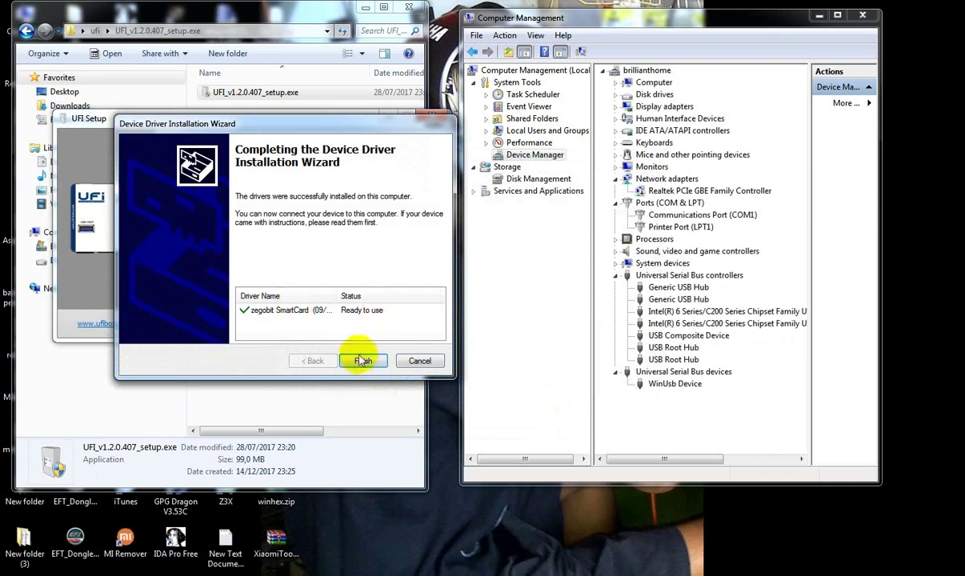
click(362, 360)
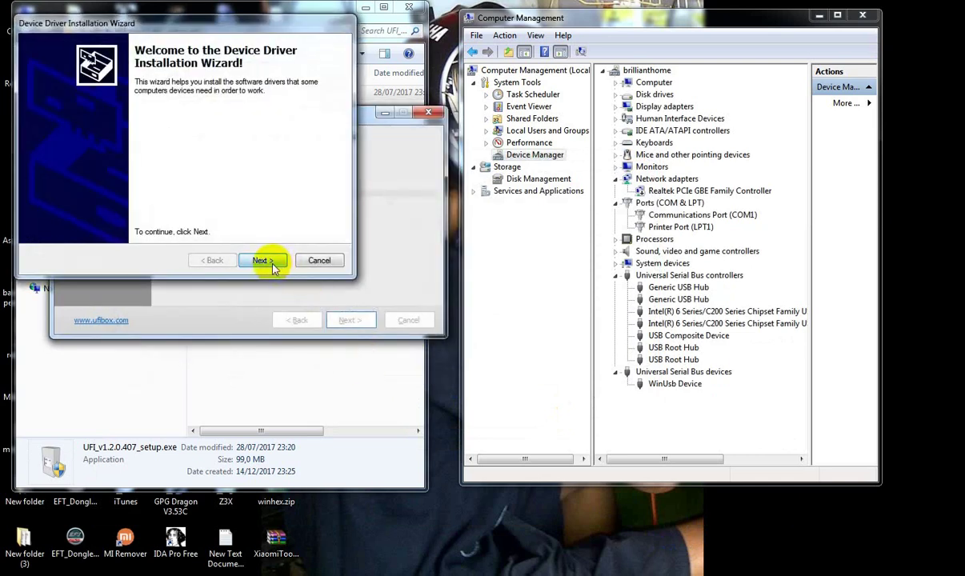
Install the zegobit (WinUSB) Android driver, always trusting software from zegobit, and the ASUSTeK COMPUTER driver
click(272, 268)
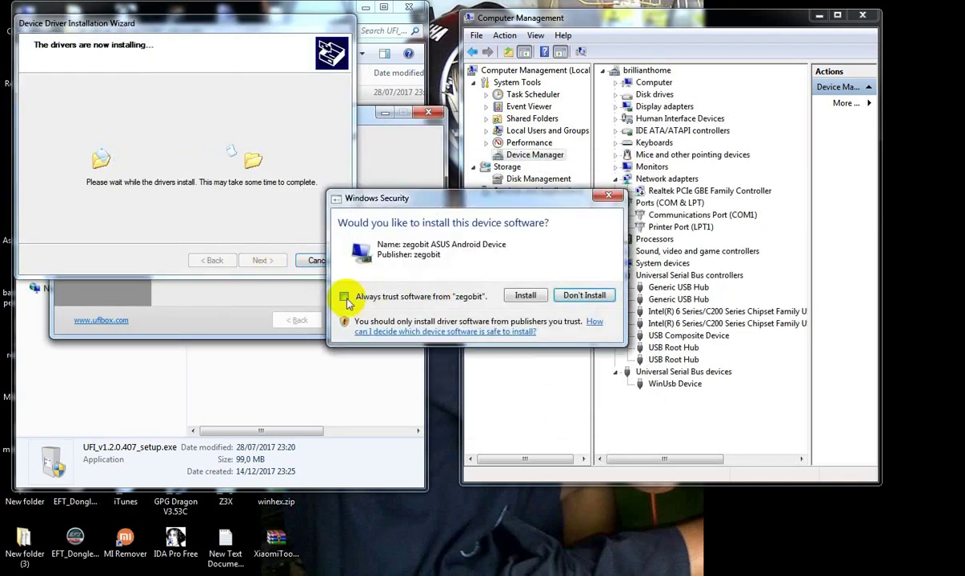
click(344, 297)
click(524, 296)
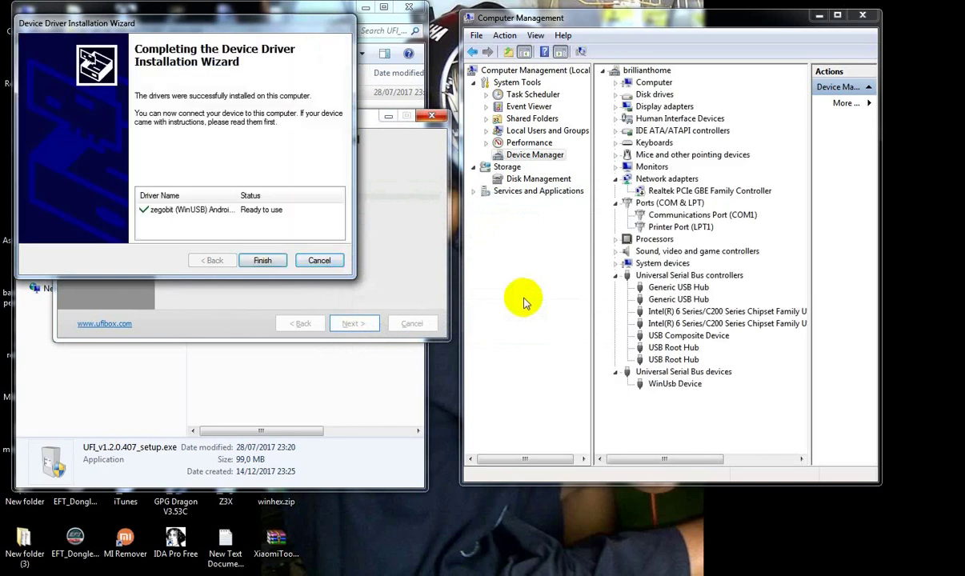
click(264, 260)
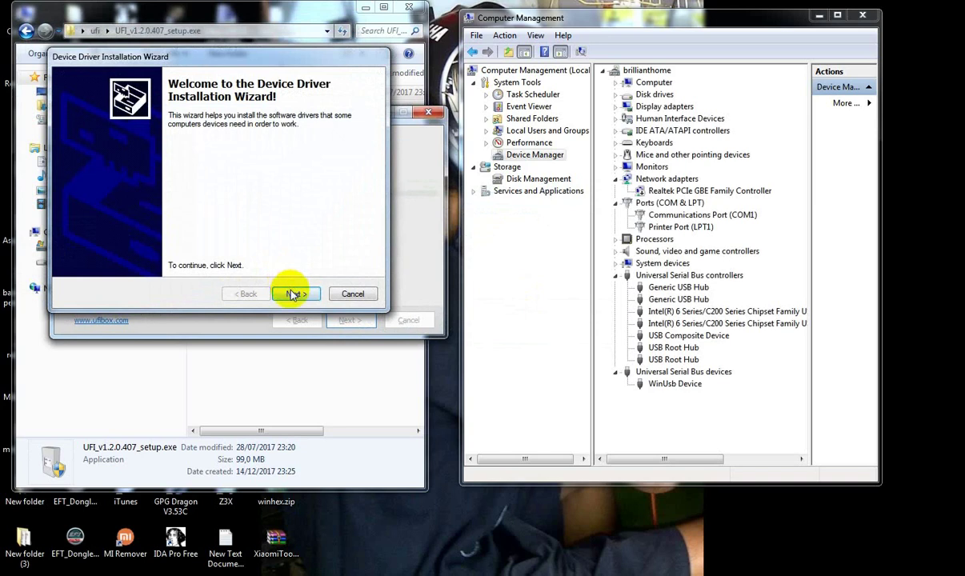
click(294, 295)
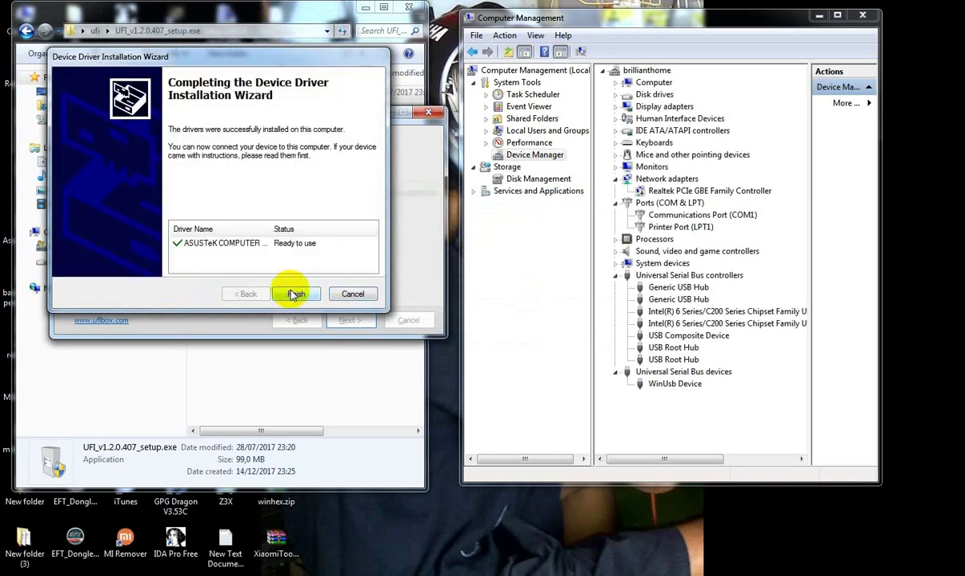
click(296, 295)
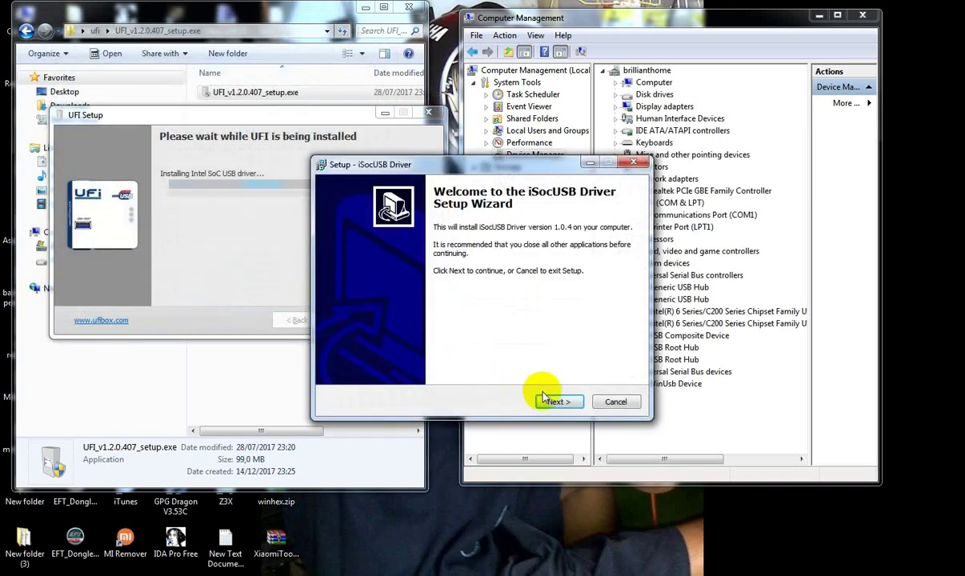
Install iSocUSB Driver 1.0.4, accepting the Intel license agreement and acknowledging the request to disconnect Intel SoC devices
click(553, 401)
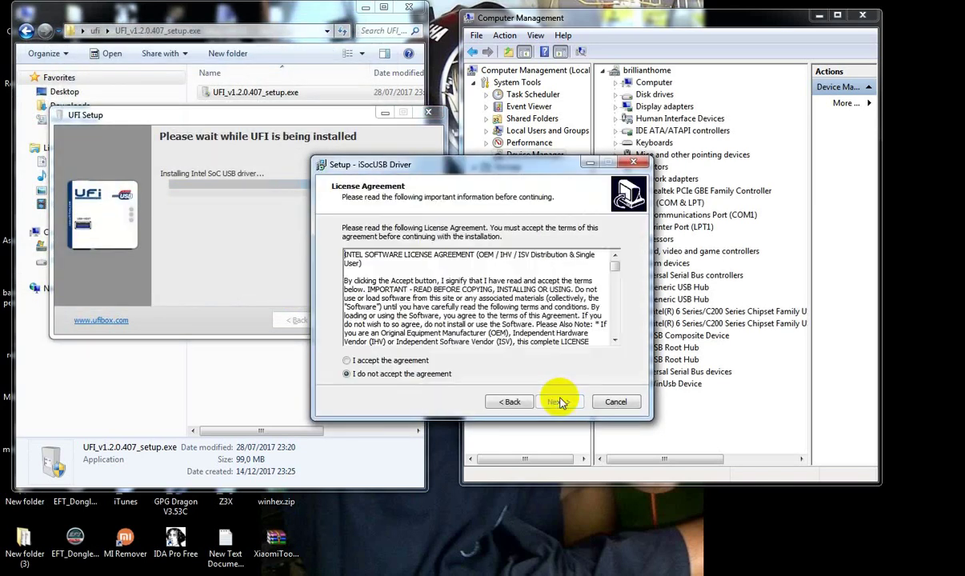
click(348, 360)
click(560, 404)
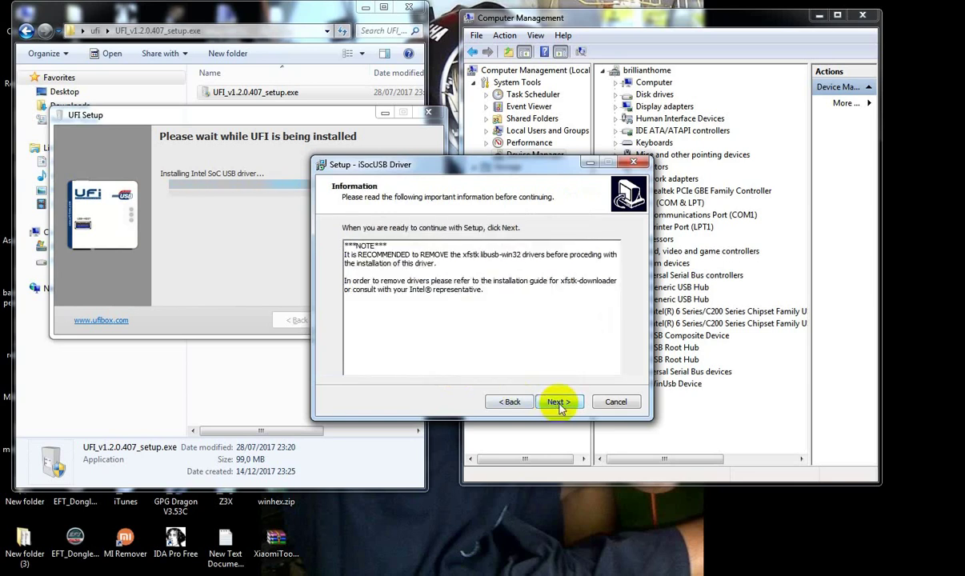
click(560, 403)
click(559, 403)
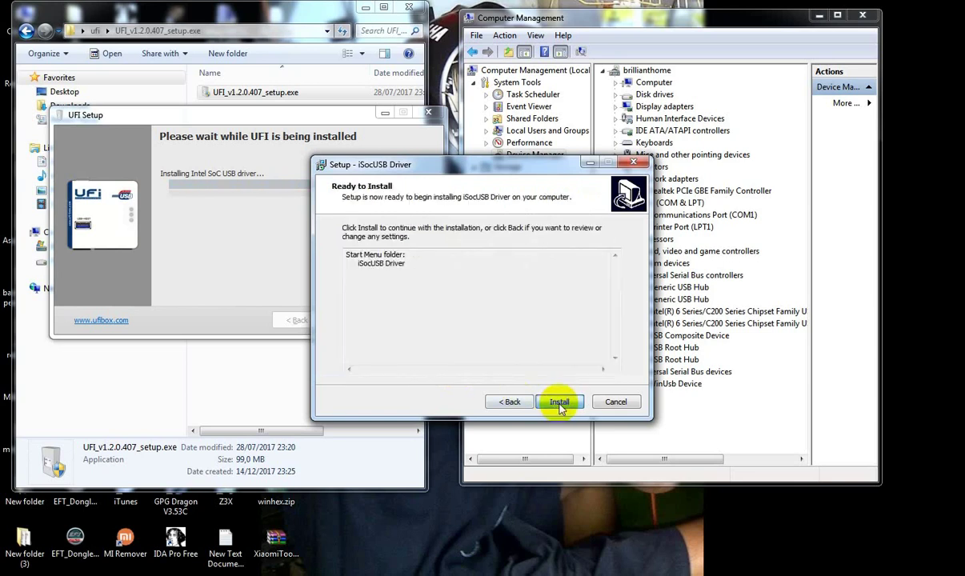
click(559, 404)
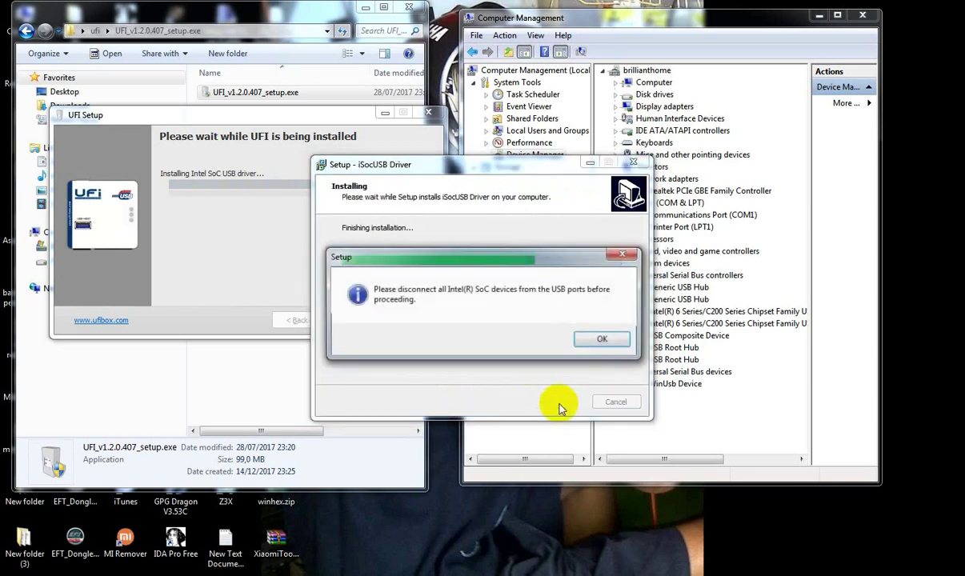
click(601, 341)
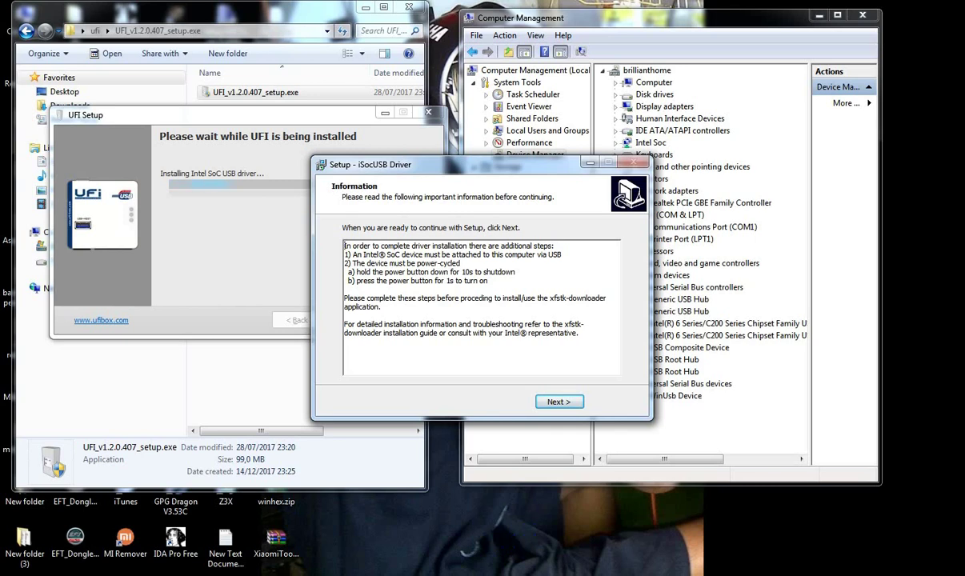
click(560, 402)
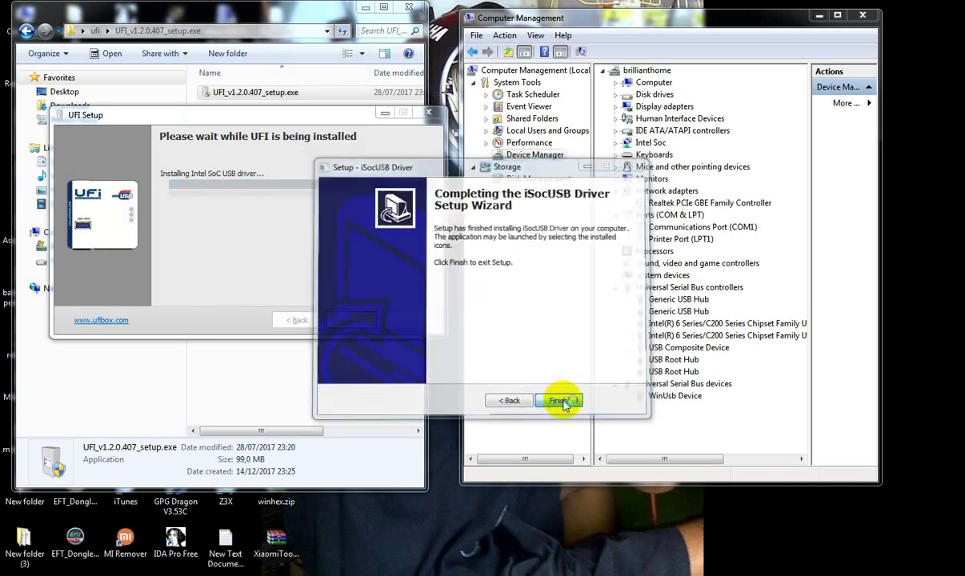
click(559, 401)
Start the second iSocUSB Driver setup, accept its license agreement and acknowledge the device disconnection notice
click(561, 400)
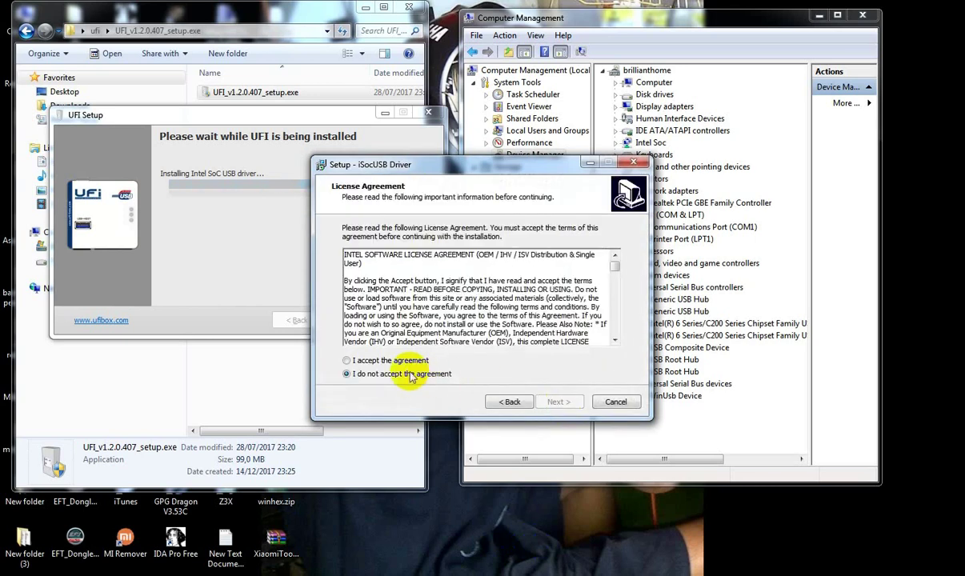
click(389, 361)
click(556, 402)
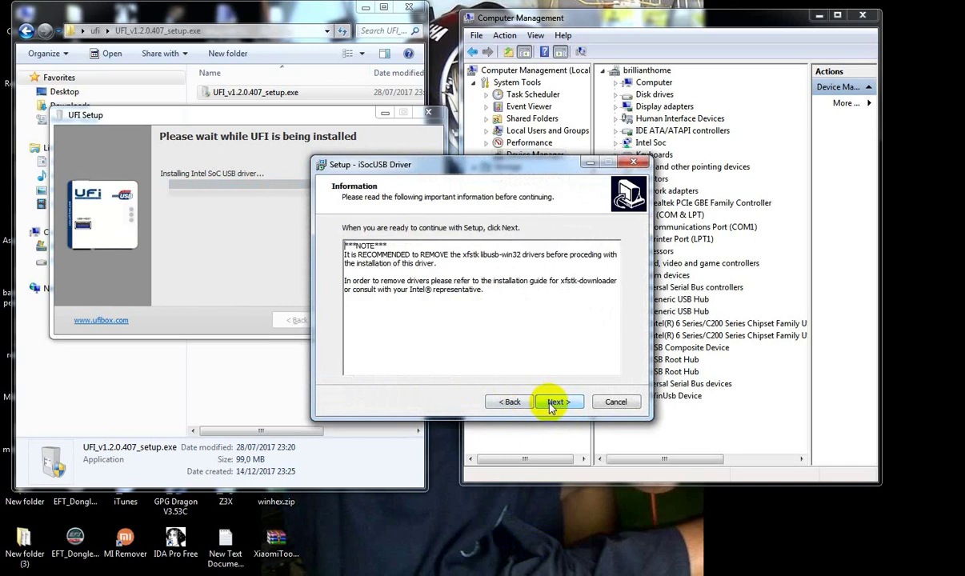
click(554, 404)
click(555, 402)
click(555, 403)
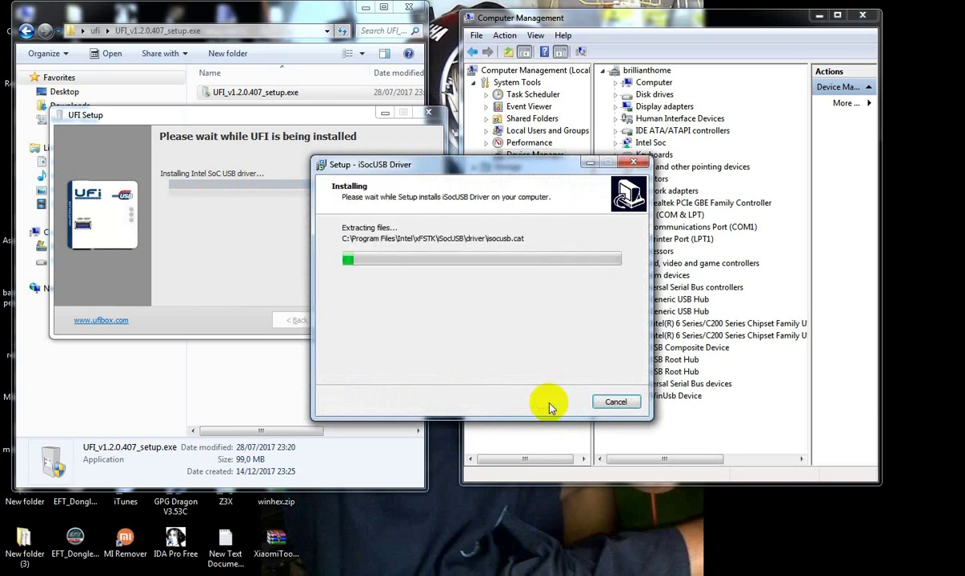
click(605, 339)
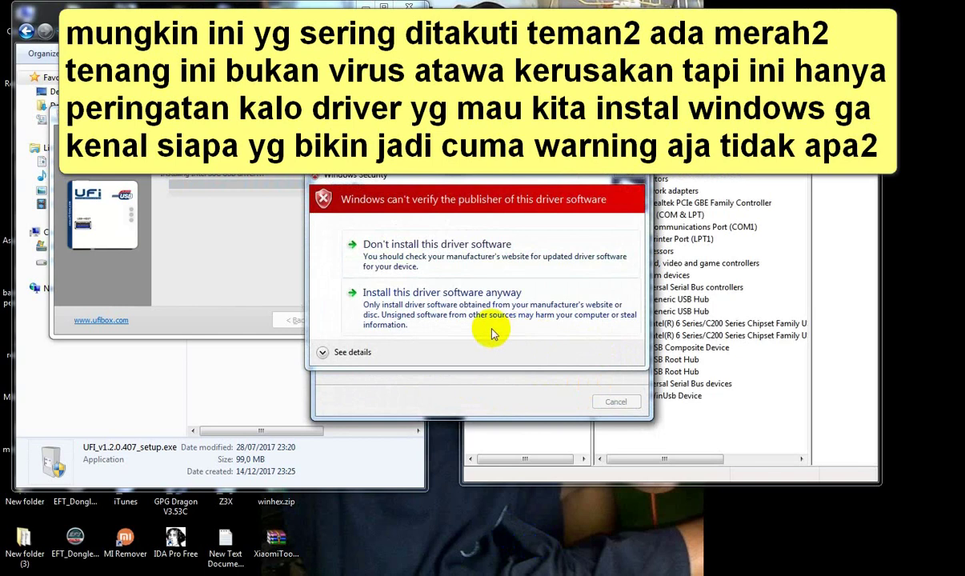
Allow the unverified iSocUSB driver software to install anyway and finish its setup wizard
click(467, 321)
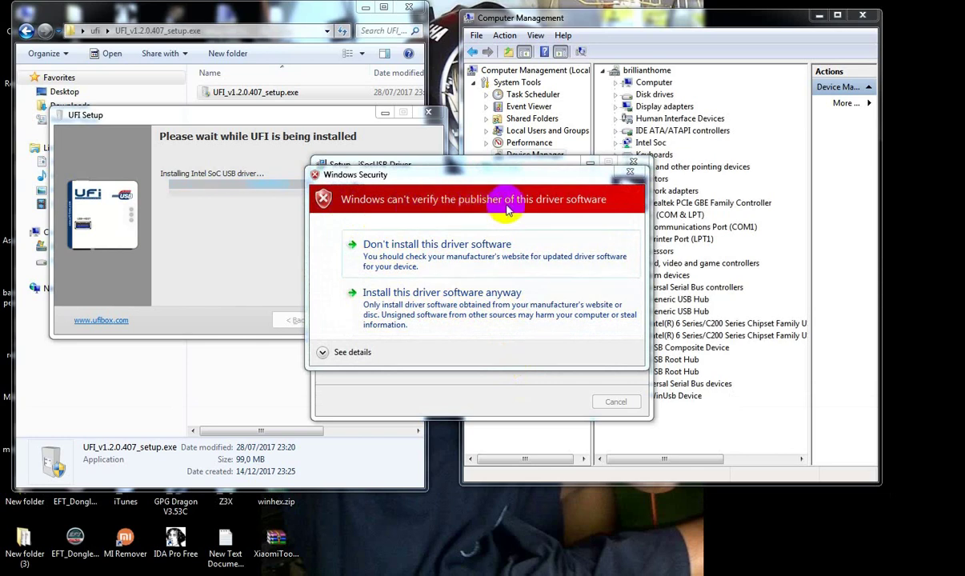
click(425, 304)
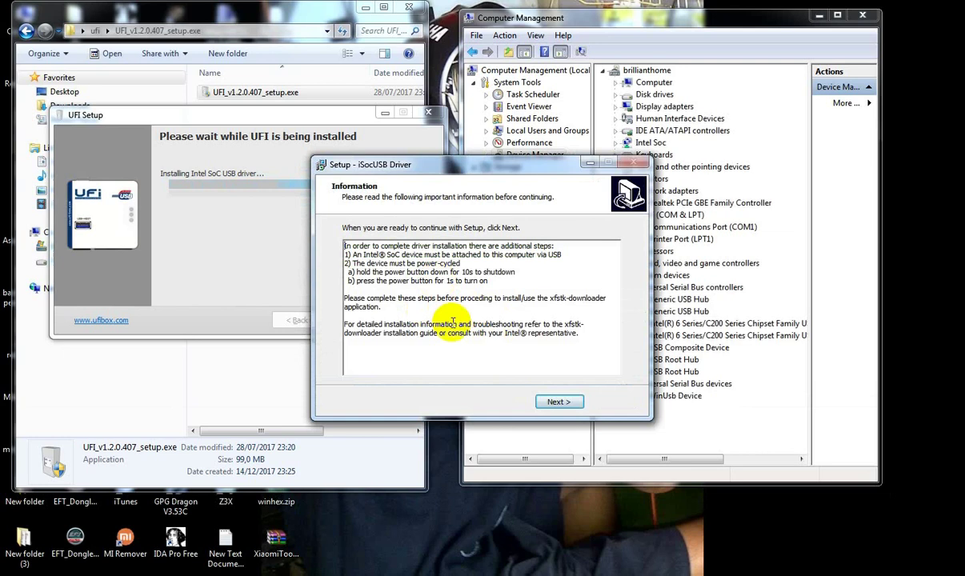
click(557, 401)
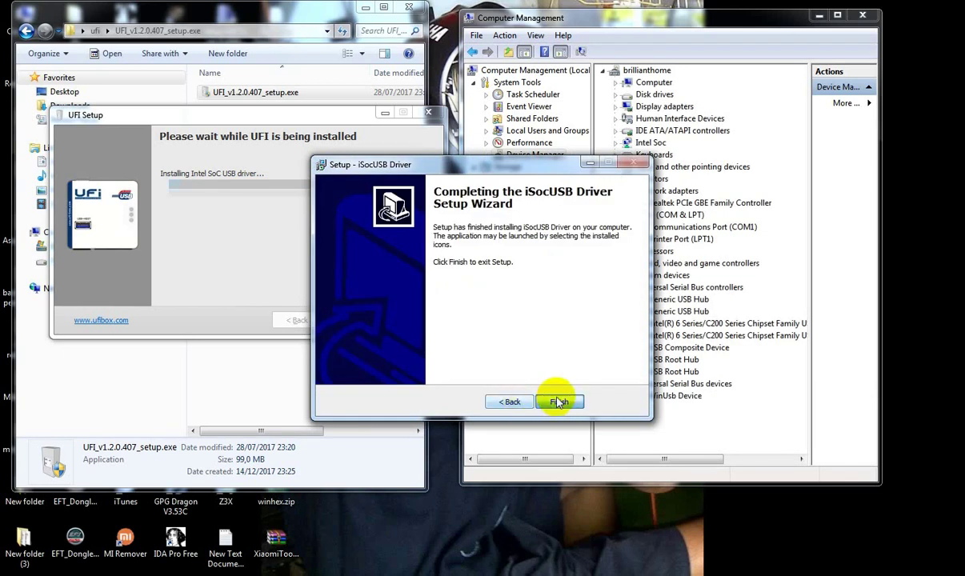
click(558, 401)
Agree to the license of Intel Android Device USB driver 1.10.0 and start installing it to C:\Program Files (x86)\Intel Android Device USB driver
click(558, 402)
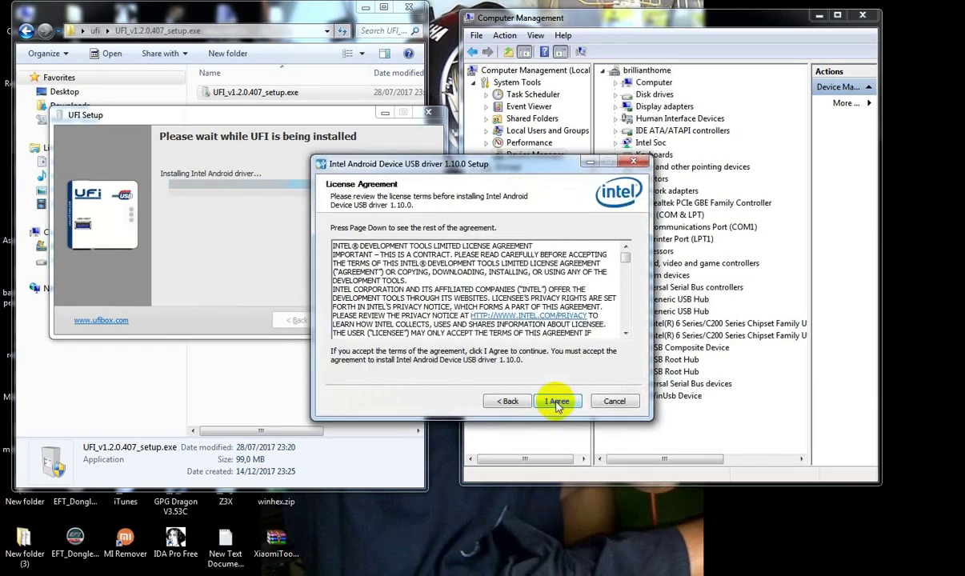
click(558, 402)
click(558, 402)
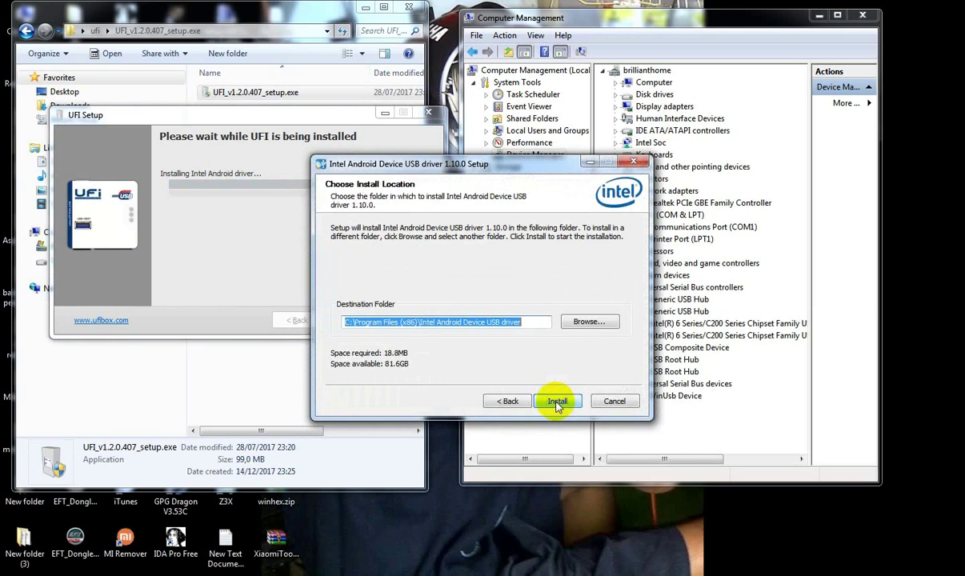
click(558, 402)
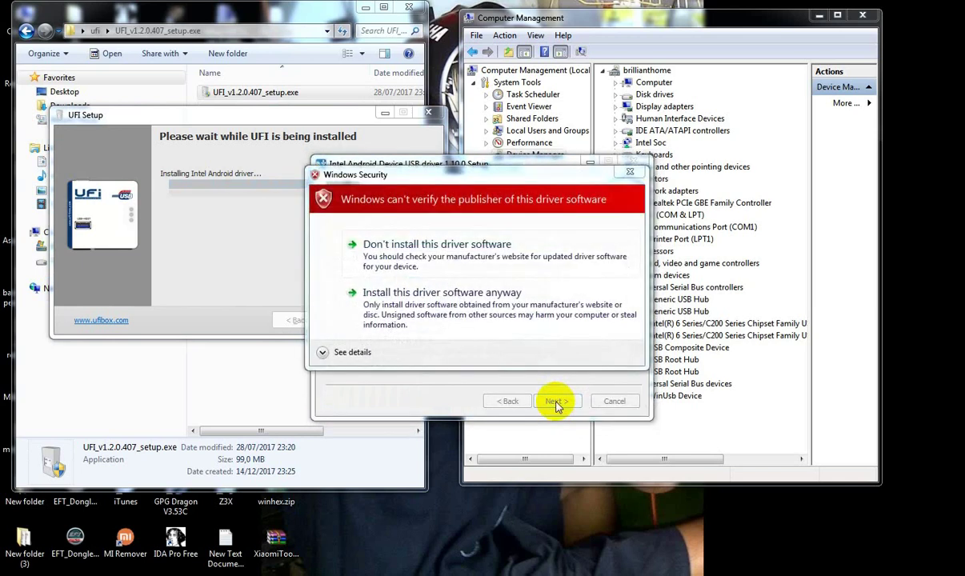
Allow every unverified Intel Android driver to install anyway and finish the Intel Android Device USB driver setup
click(446, 254)
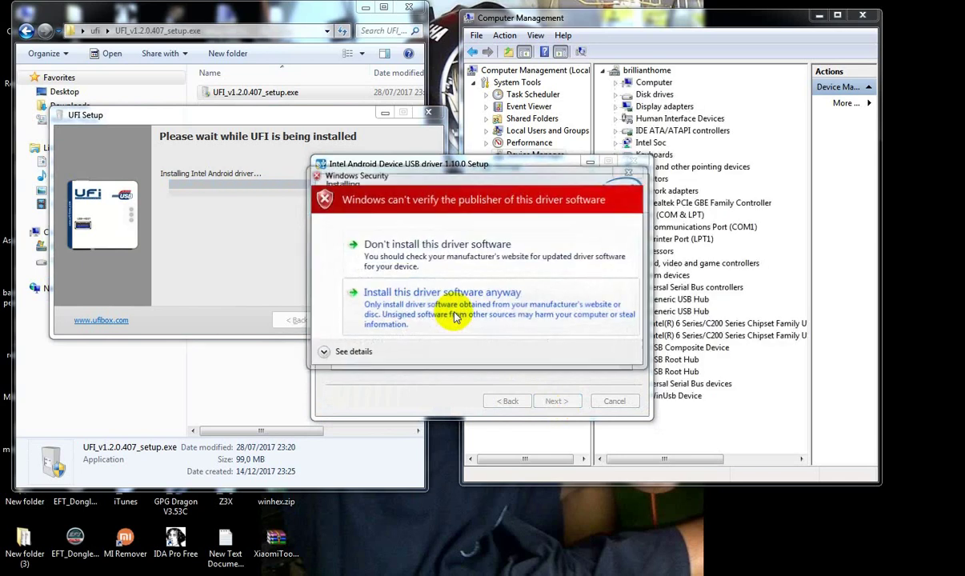
click(454, 317)
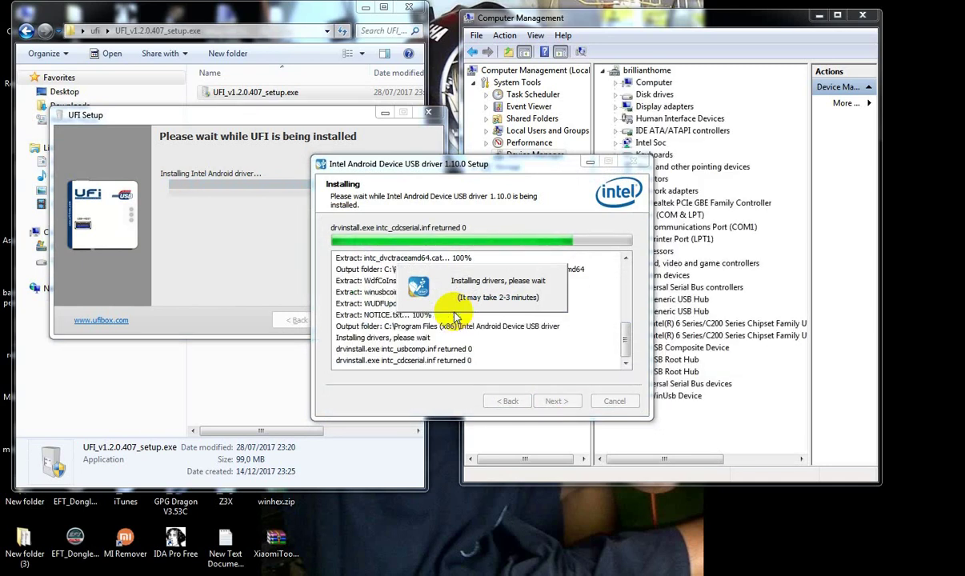
click(455, 317)
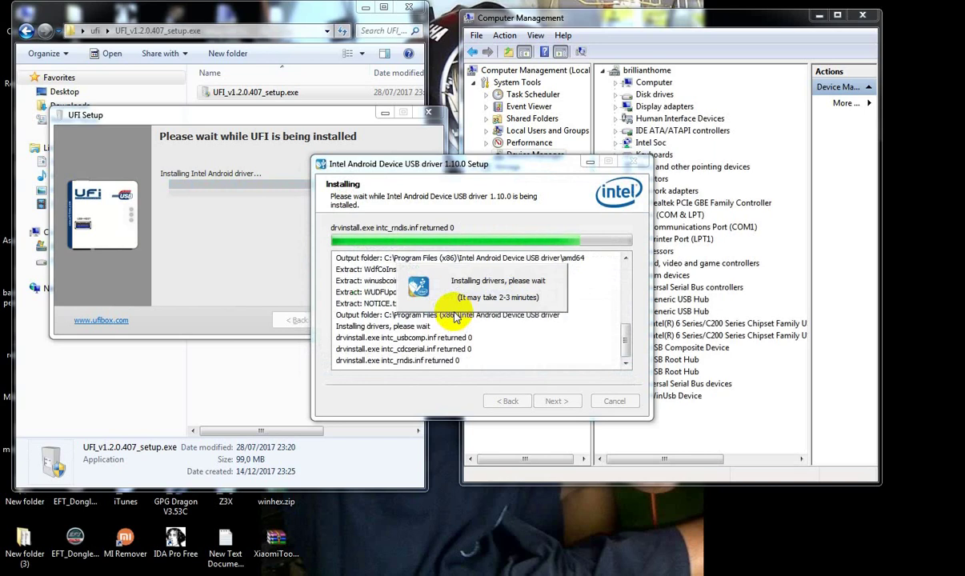
click(454, 316)
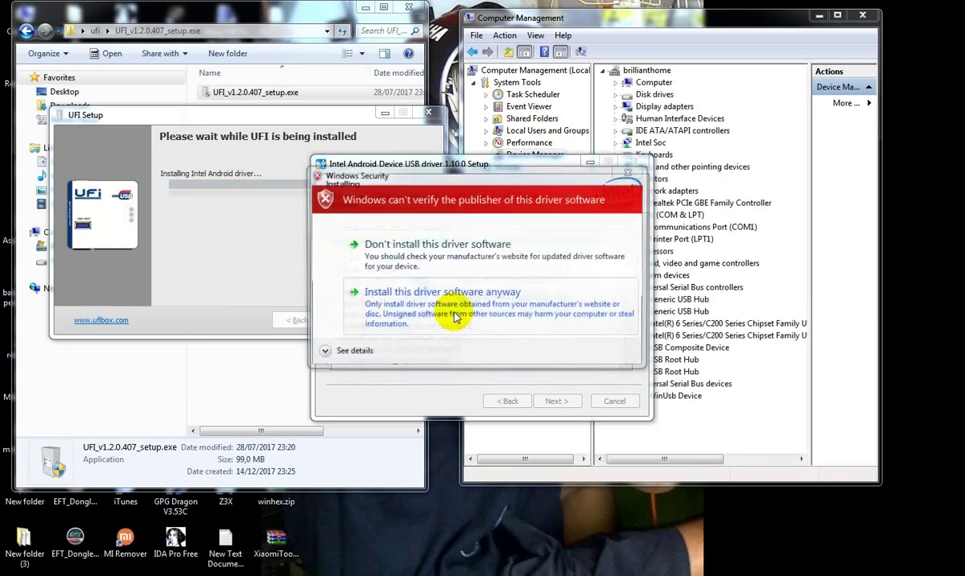
click(455, 316)
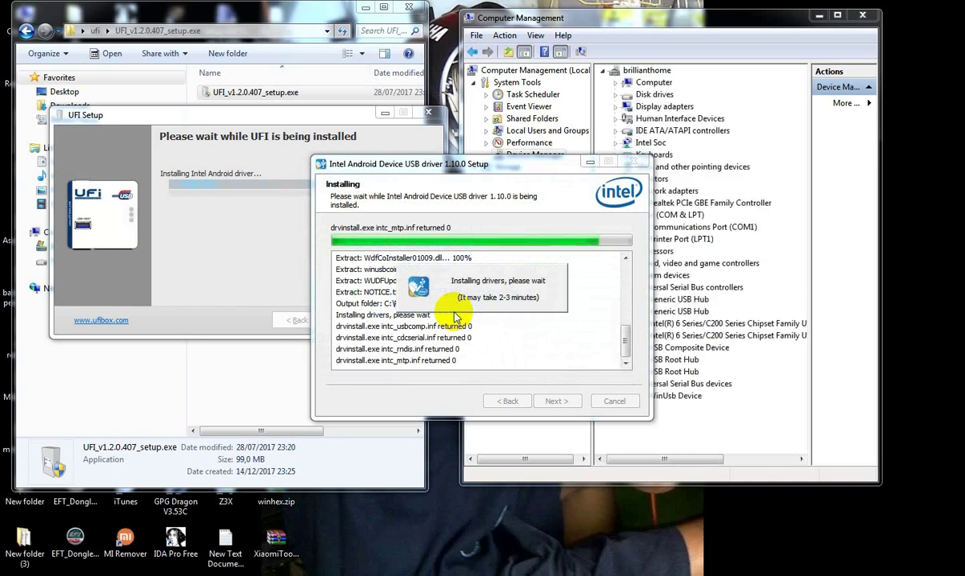
click(454, 317)
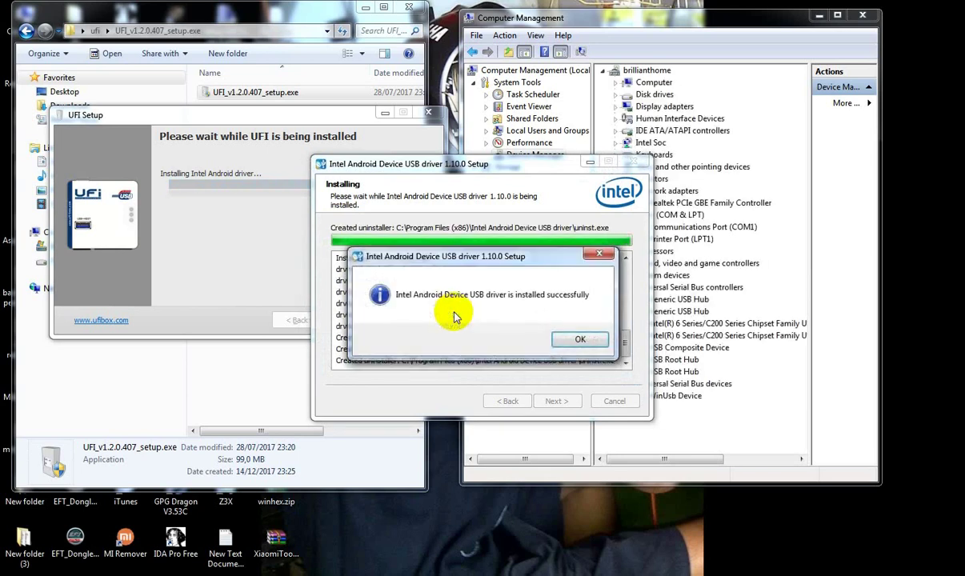
click(579, 339)
click(557, 400)
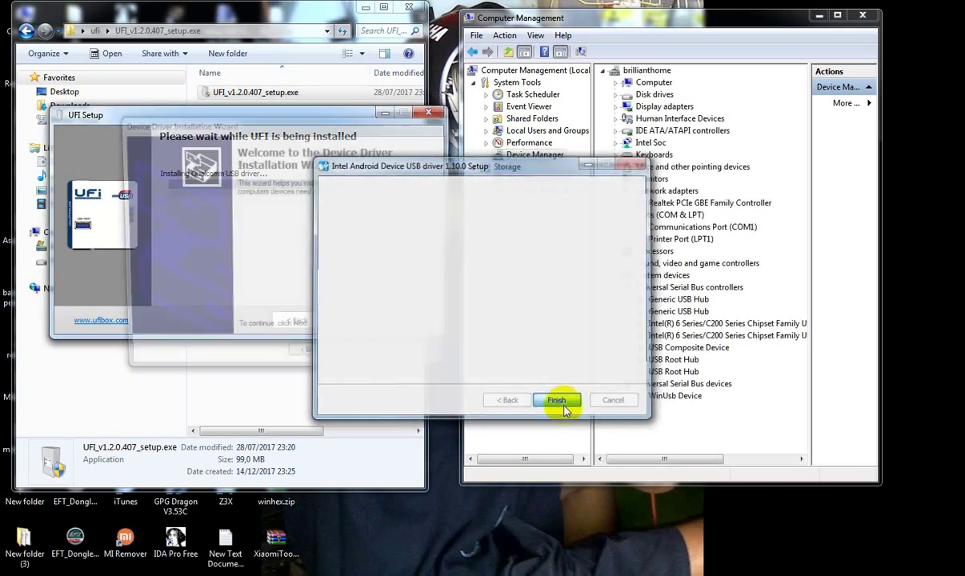
Complete the first Qualcomm driver wizard and, in the second, install the Qualcomm Incorporated Modems driver with software from zegobit always trusted
click(359, 361)
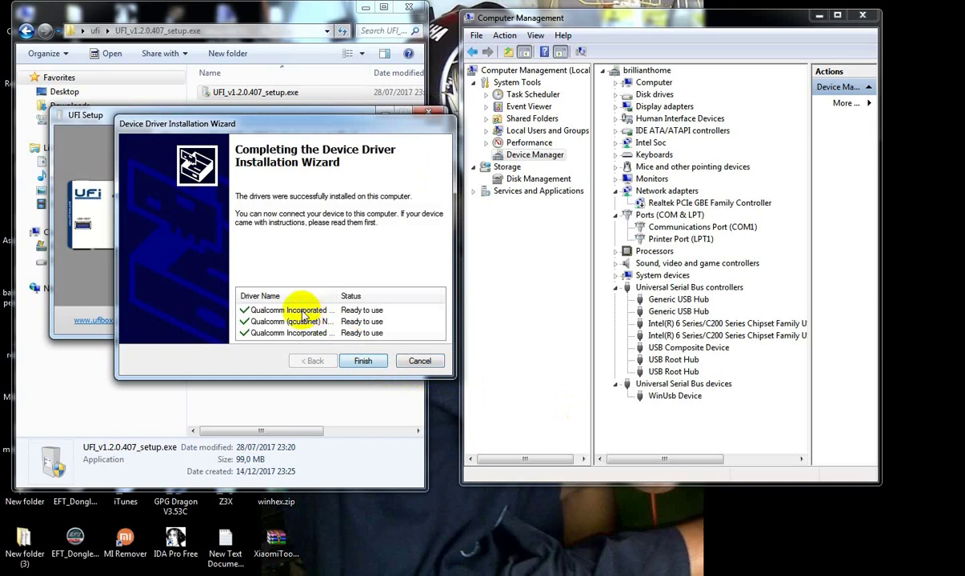
click(363, 361)
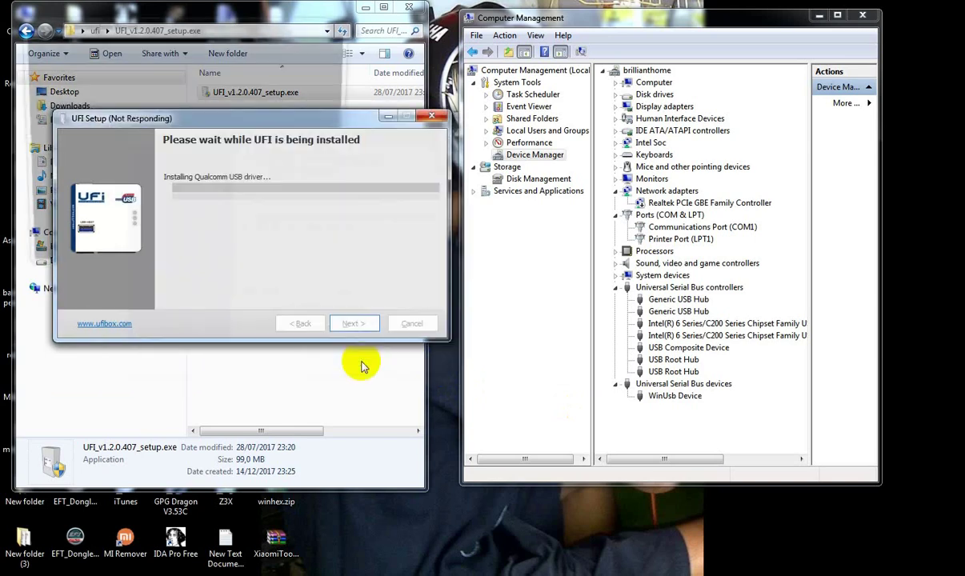
click(210, 29)
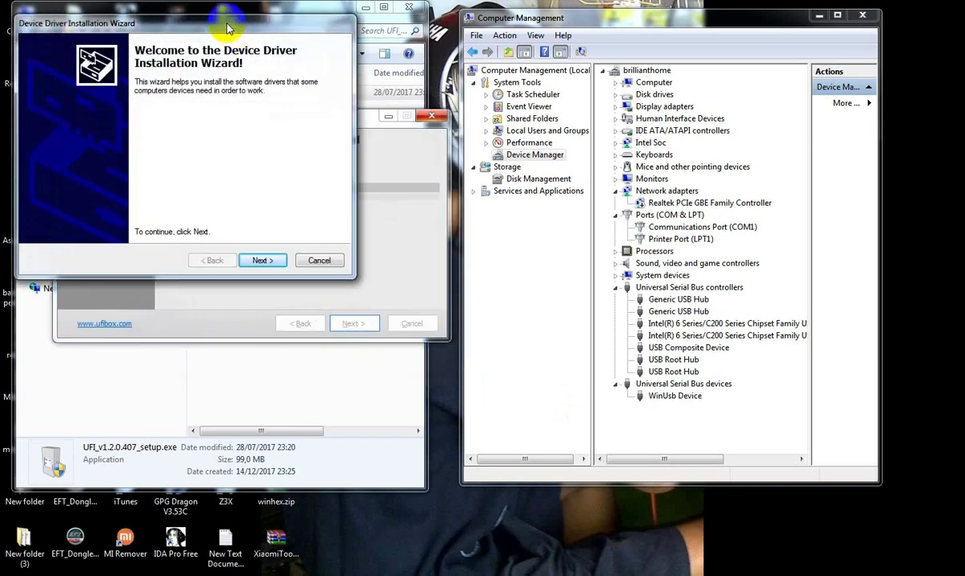
click(258, 258)
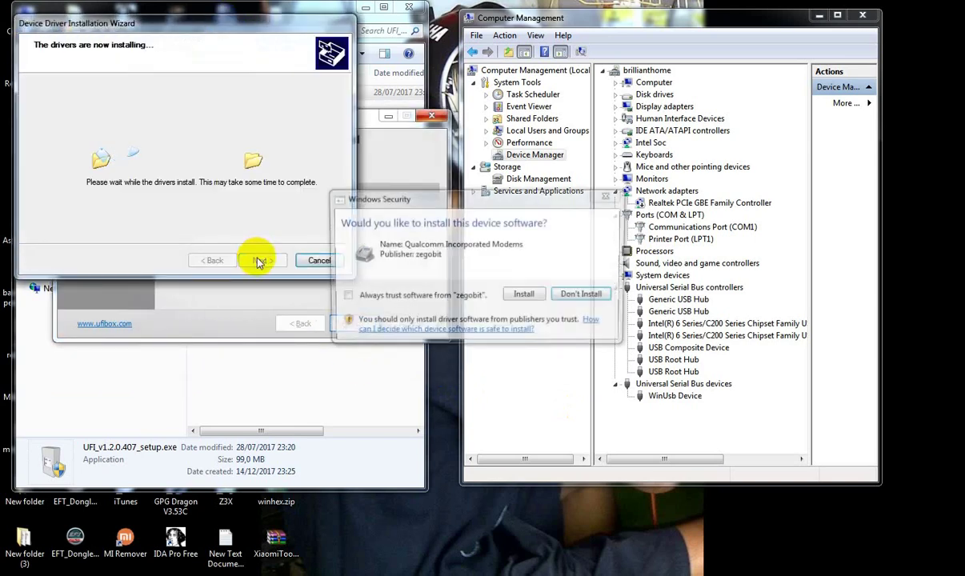
click(344, 297)
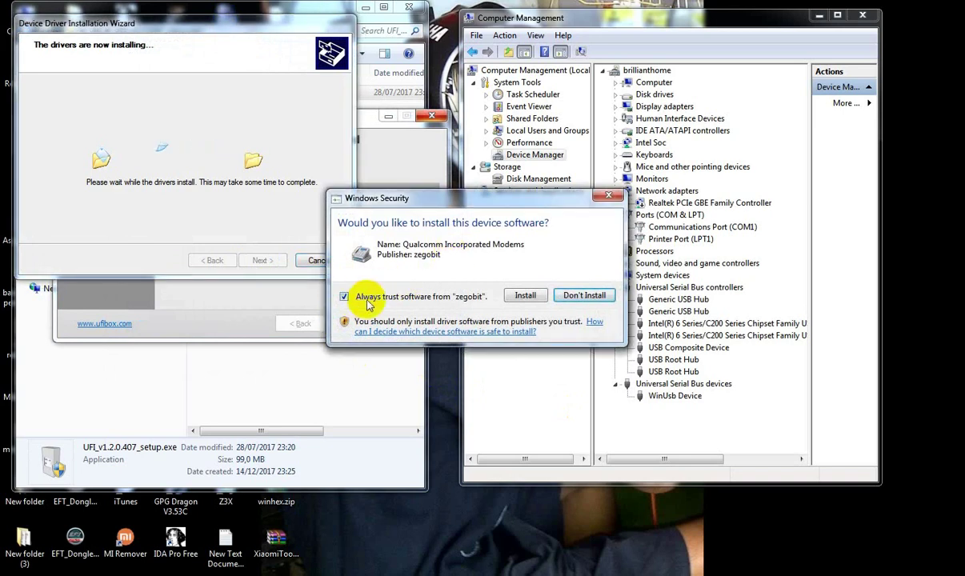
click(525, 302)
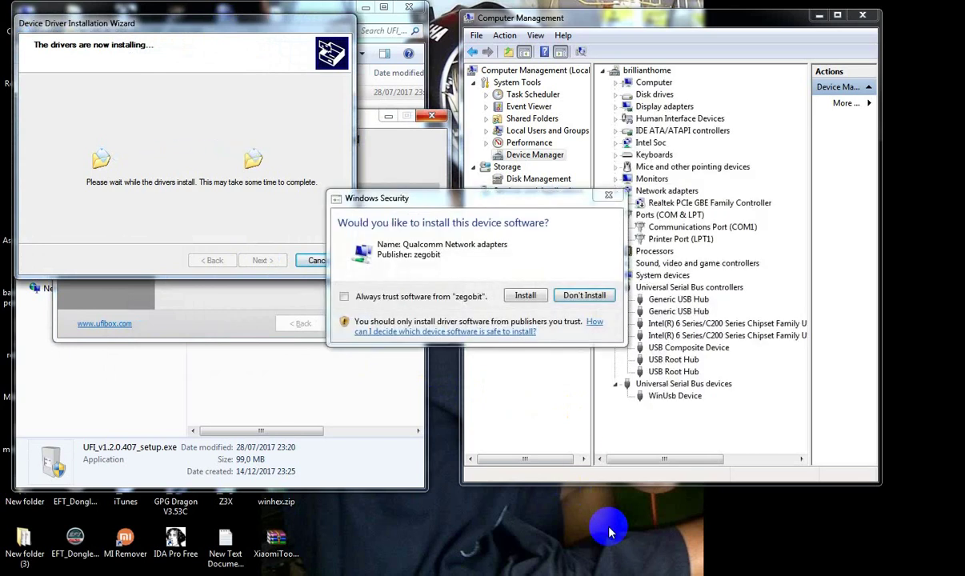
Install the Qualcomm Network adapters and Qualcomm Incorporated Ports (COM & LPT) drivers, always trusting zegobit, and finish the wizard
click(394, 298)
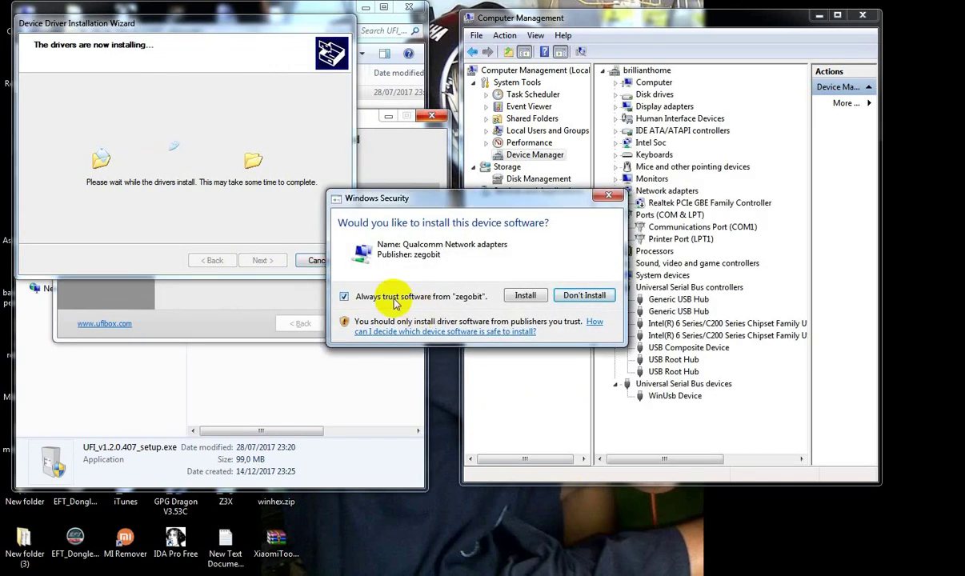
click(525, 296)
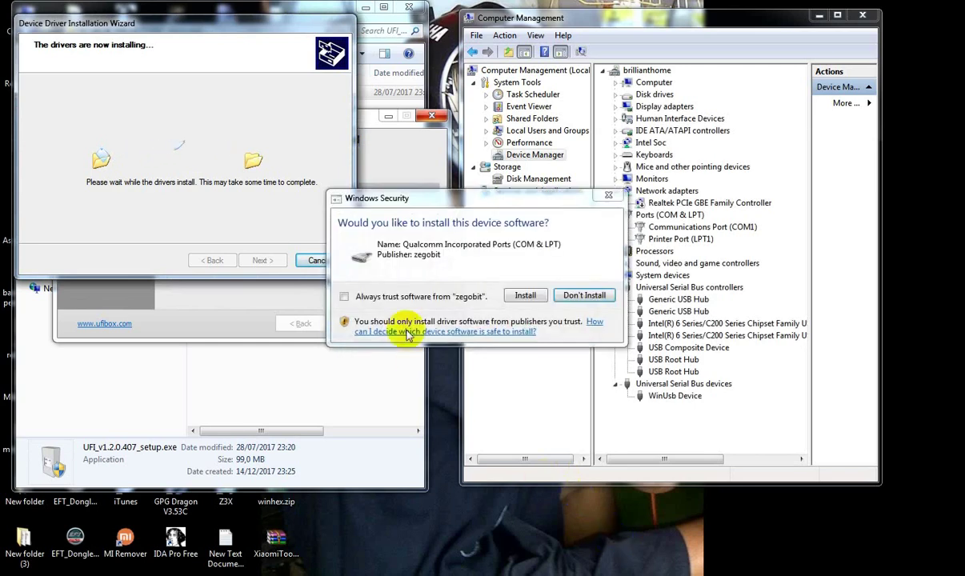
click(394, 297)
click(525, 296)
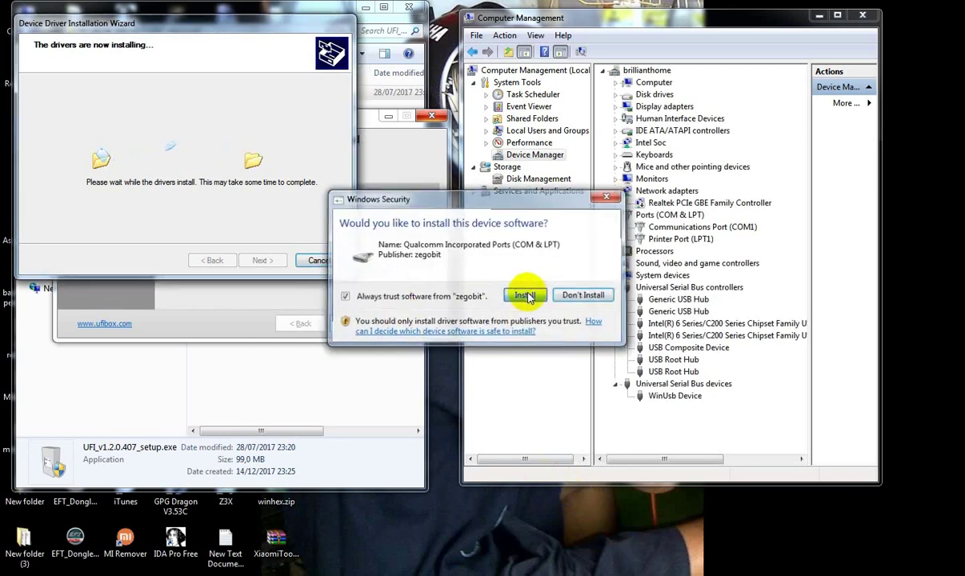
click(561, 546)
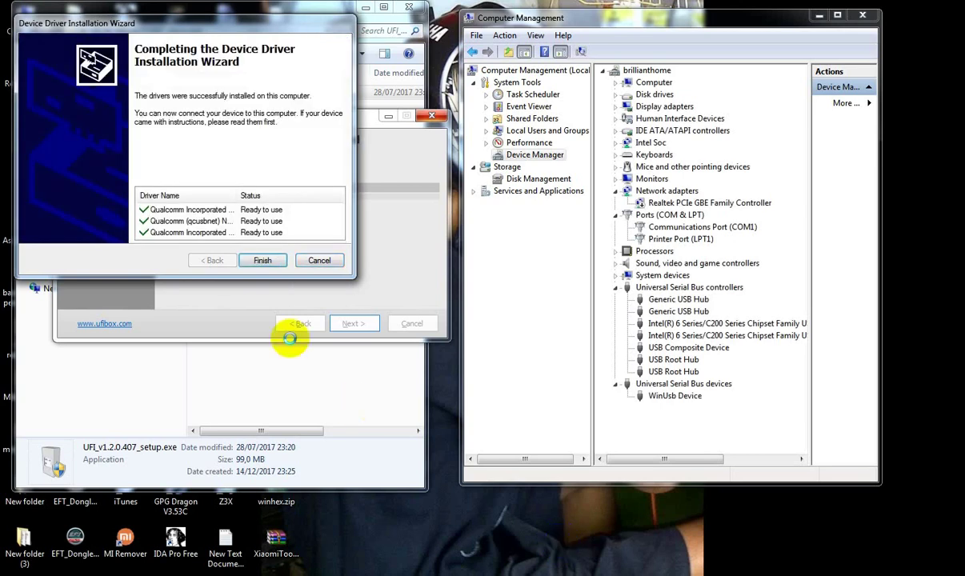
click(273, 260)
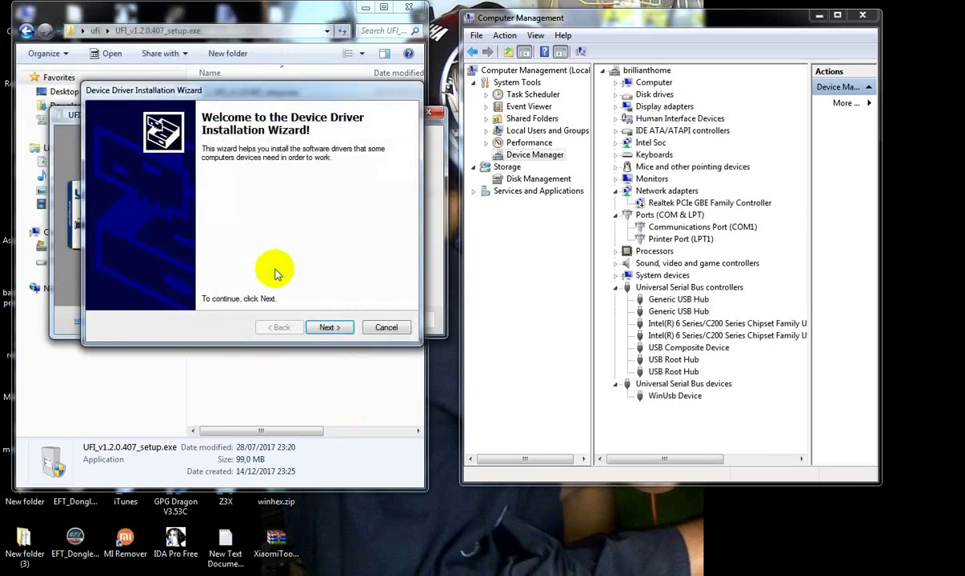
Install the MediaTek drivers through the device driver wizard, allowing the unverified driver software anyway, and finish the wizard
click(330, 327)
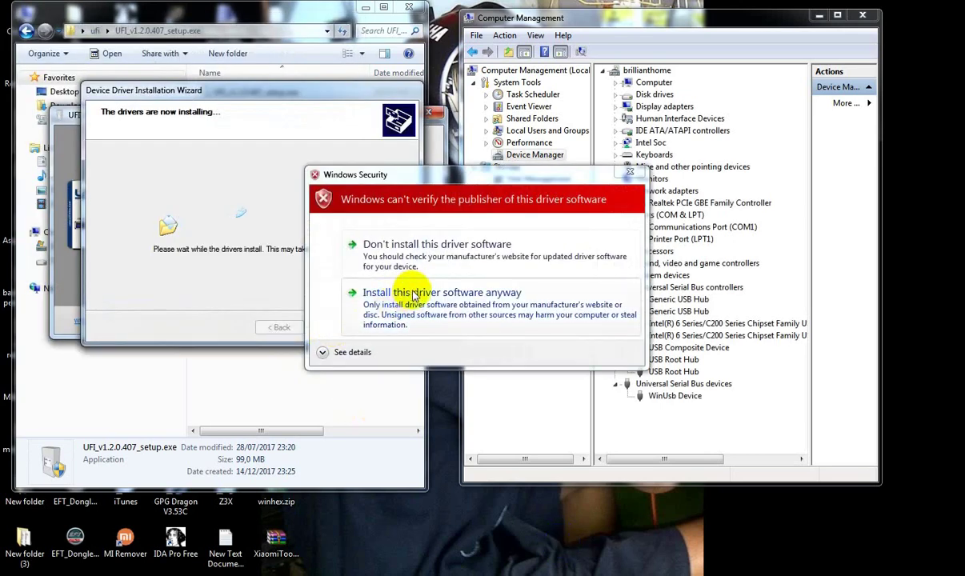
click(388, 290)
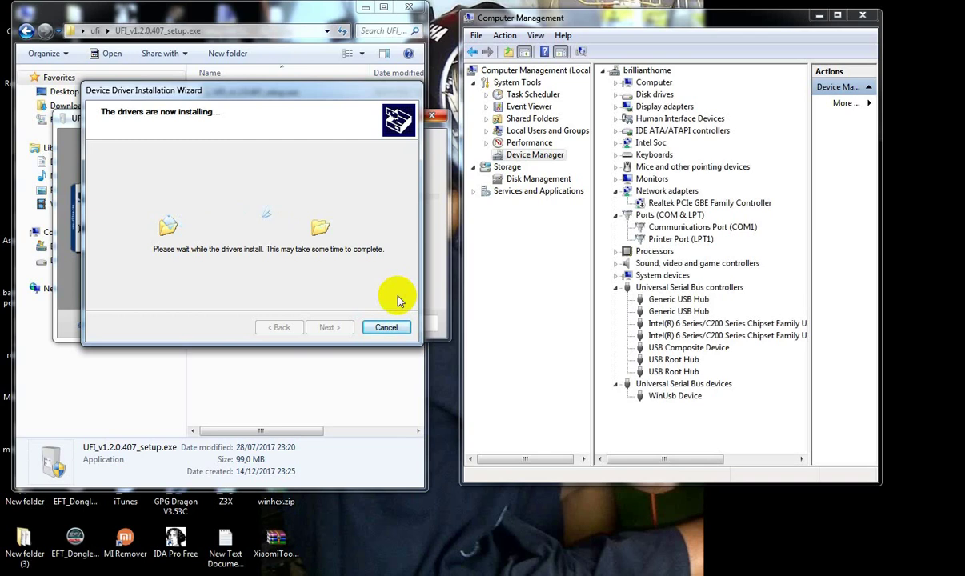
click(454, 311)
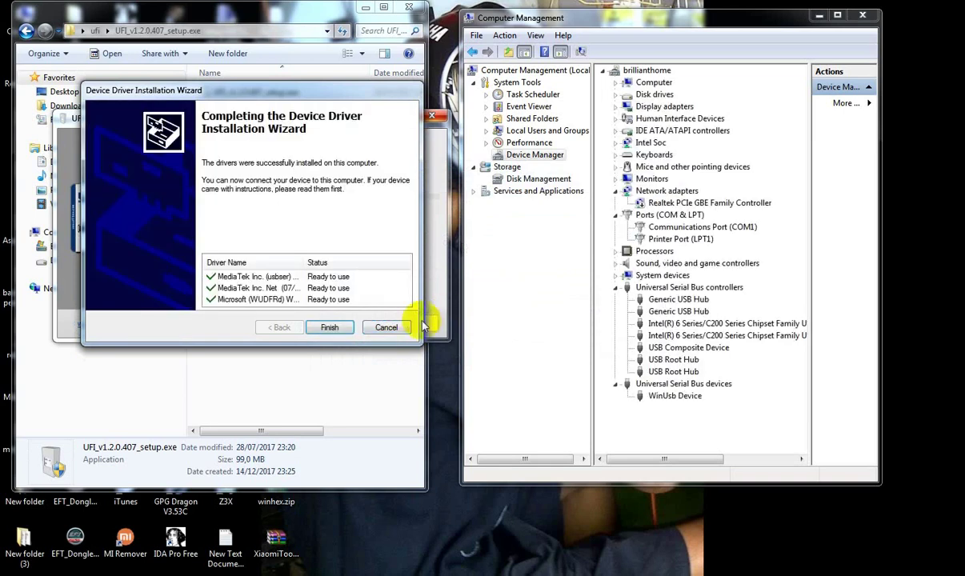
click(328, 328)
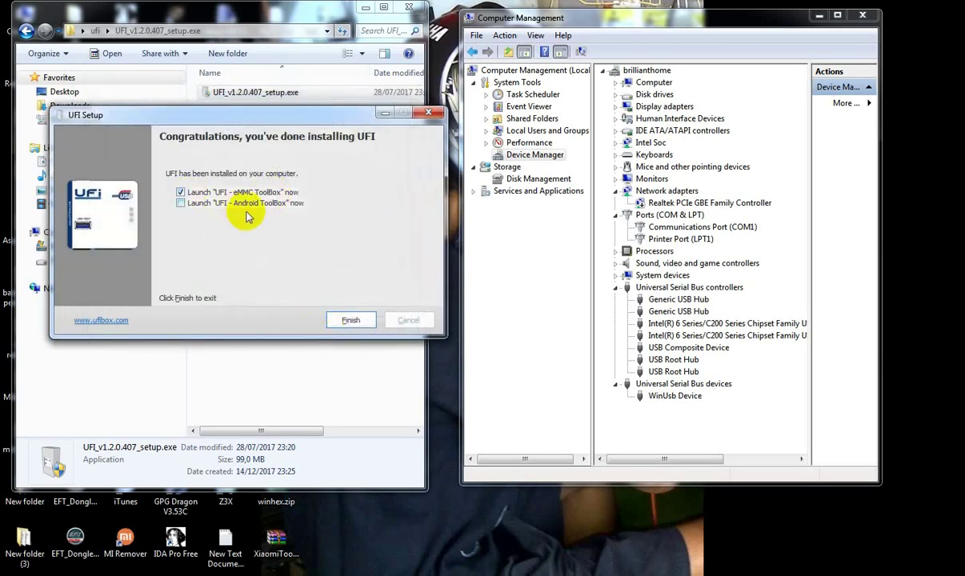
Finish the UFI setup with UFI - eMMC ToolBox set to launch, and acknowledge the notice about running DriverSignatureEnforcement_DISABLE.bat manually
click(350, 320)
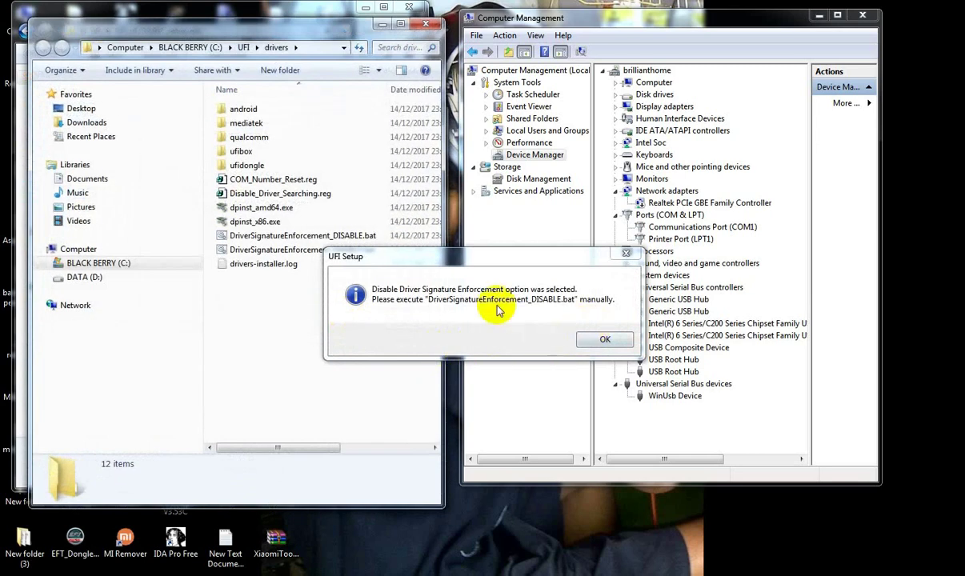
drag(476, 262, 489, 214)
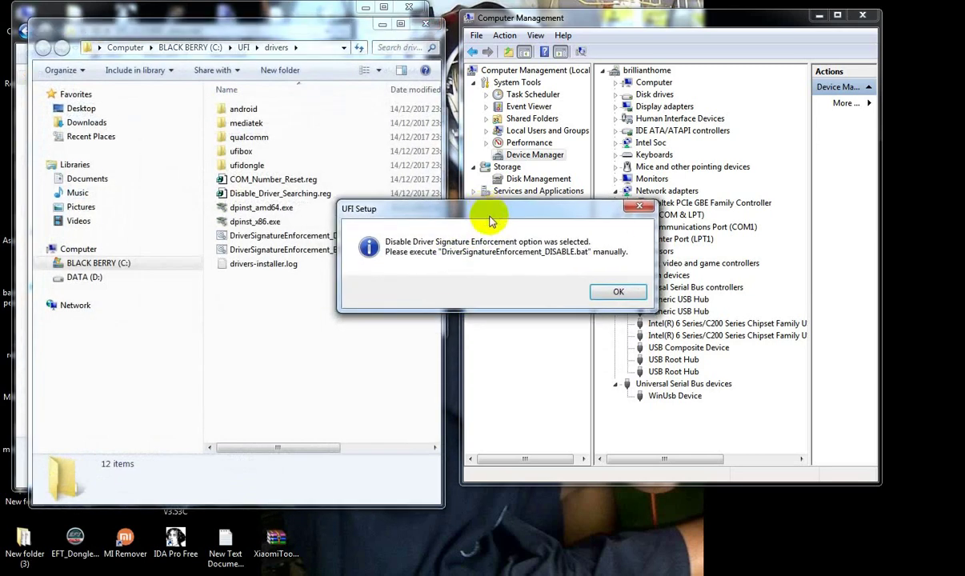
click(616, 293)
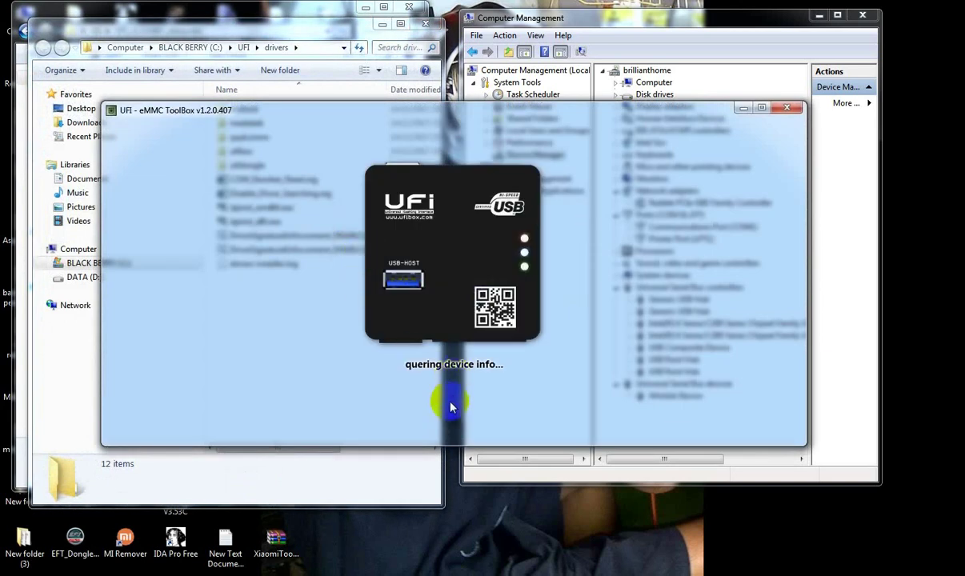
Agree to migrate the old eMMC directory structure to the brand-based one, moving old files to C:\UFI\backups\Other
click(377, 481)
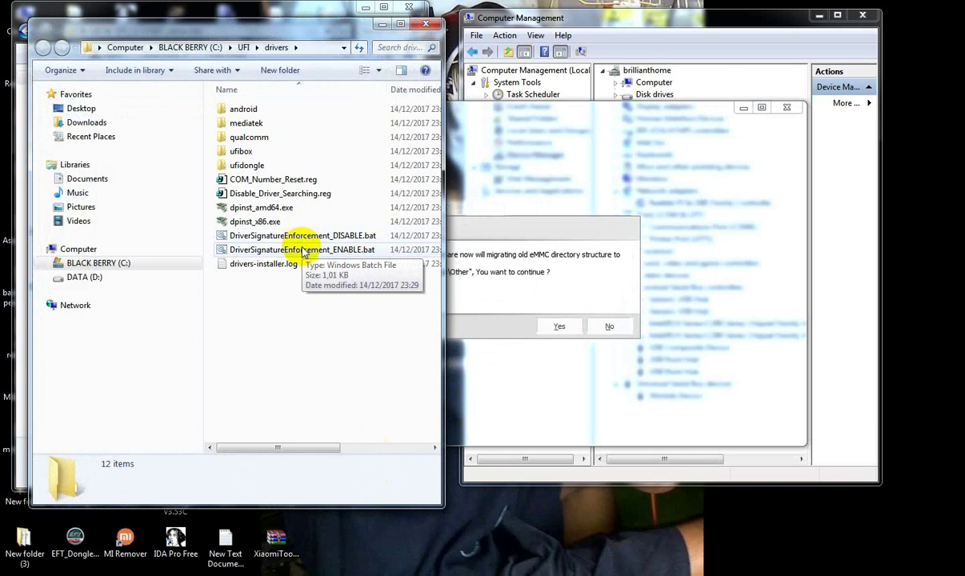
click(492, 272)
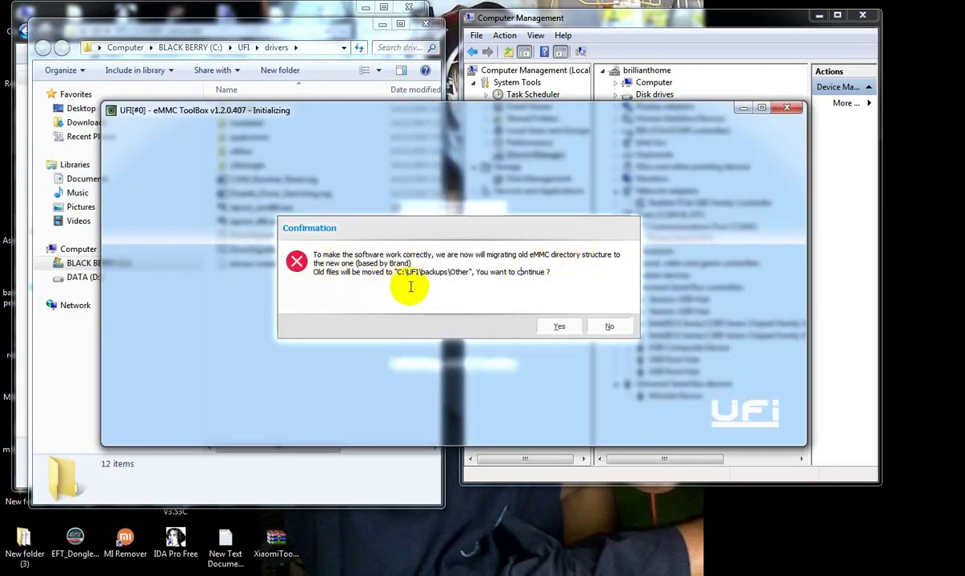
click(556, 328)
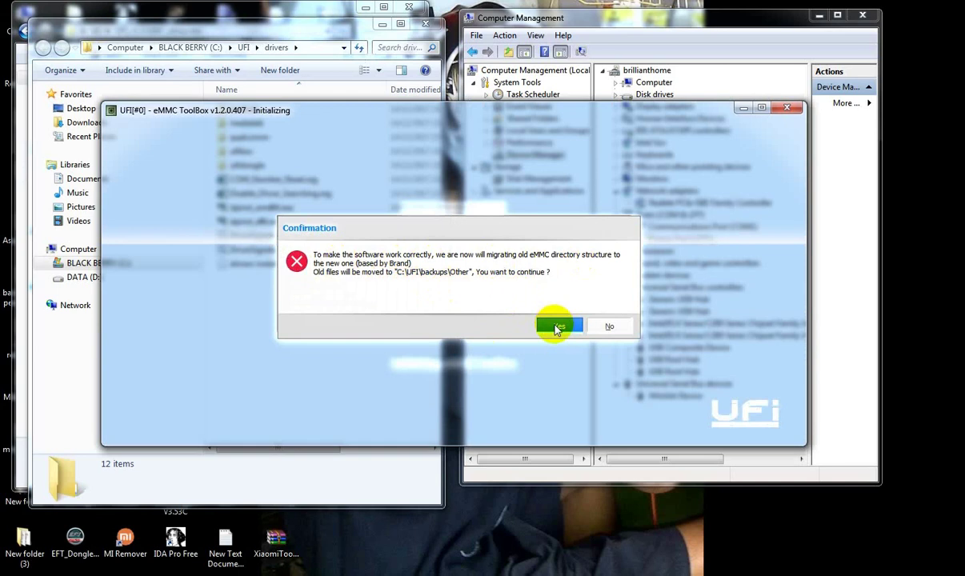
click(557, 328)
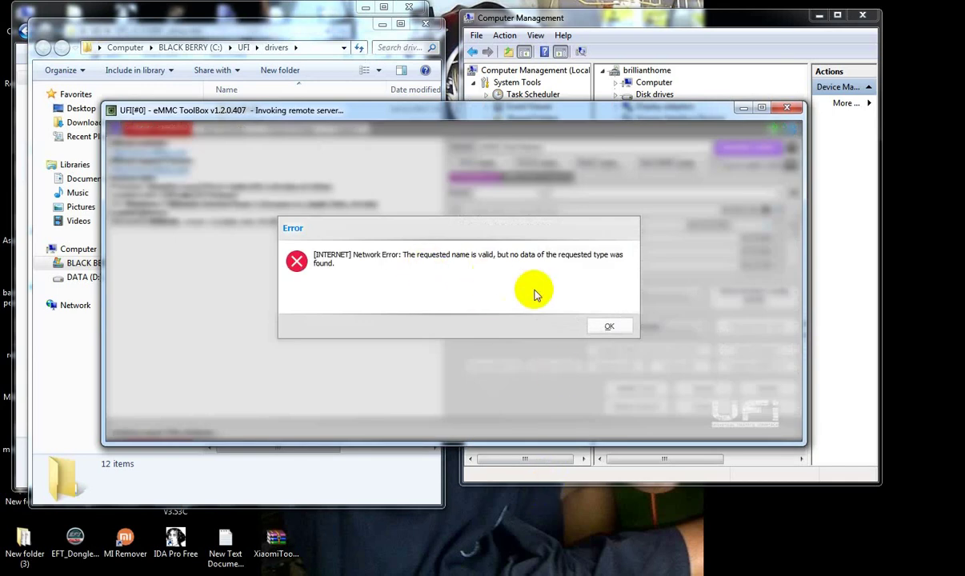
Dismiss the network error and close the eMMC ToolBox
click(613, 329)
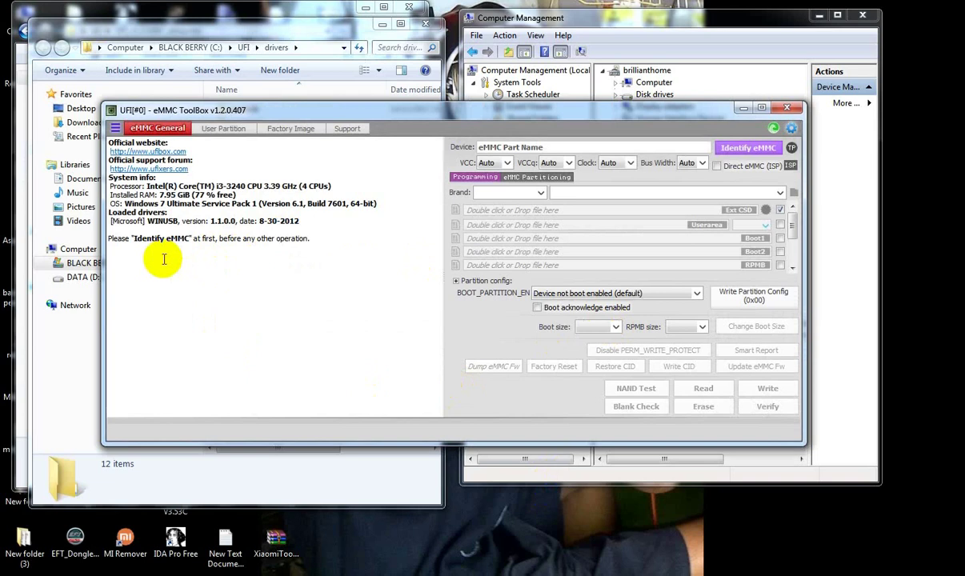
click(788, 108)
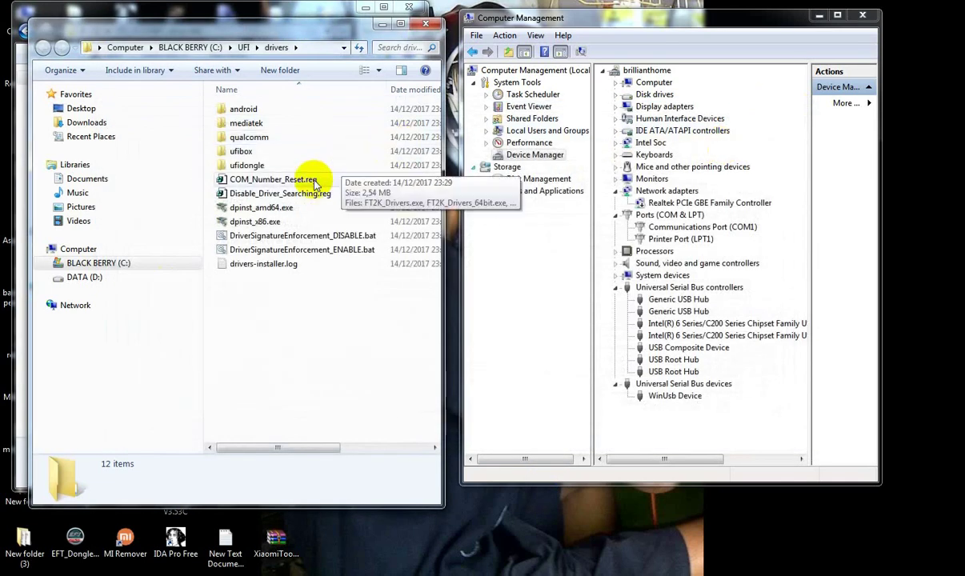
Close the Computer Management and setup file windows, and move the UFI drivers folder window clear of the desktop shortcuts
drag(323, 31, 613, 129)
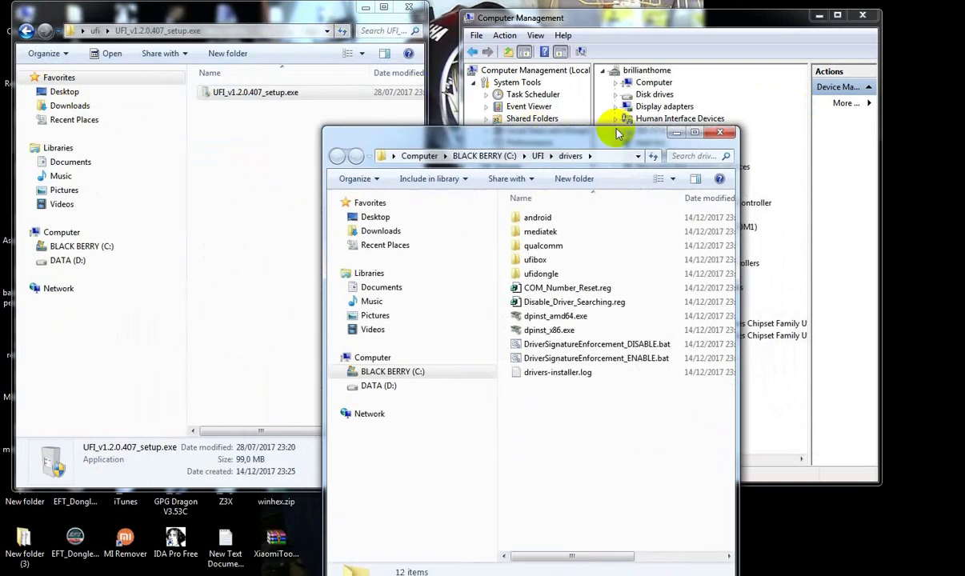
click(836, 15)
click(955, 7)
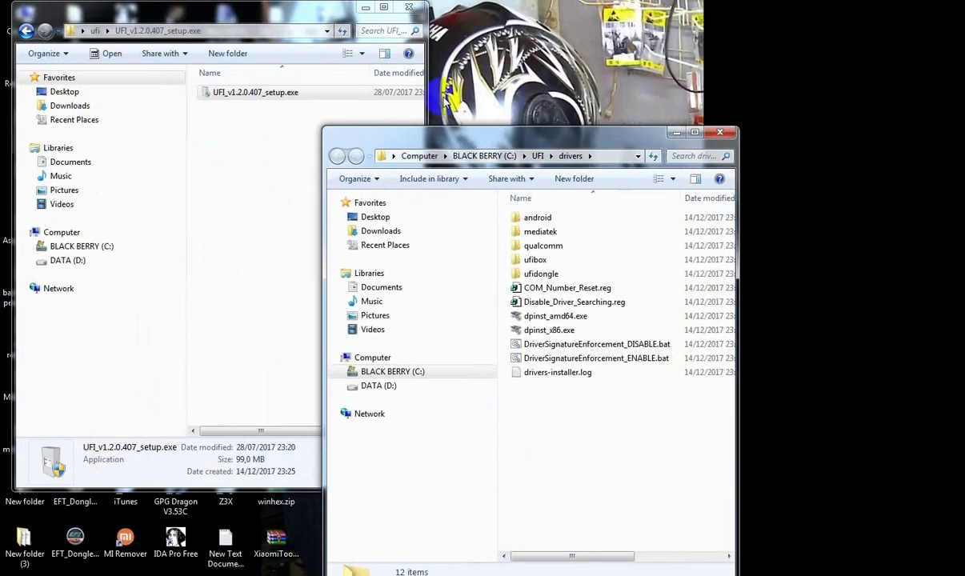
click(410, 10)
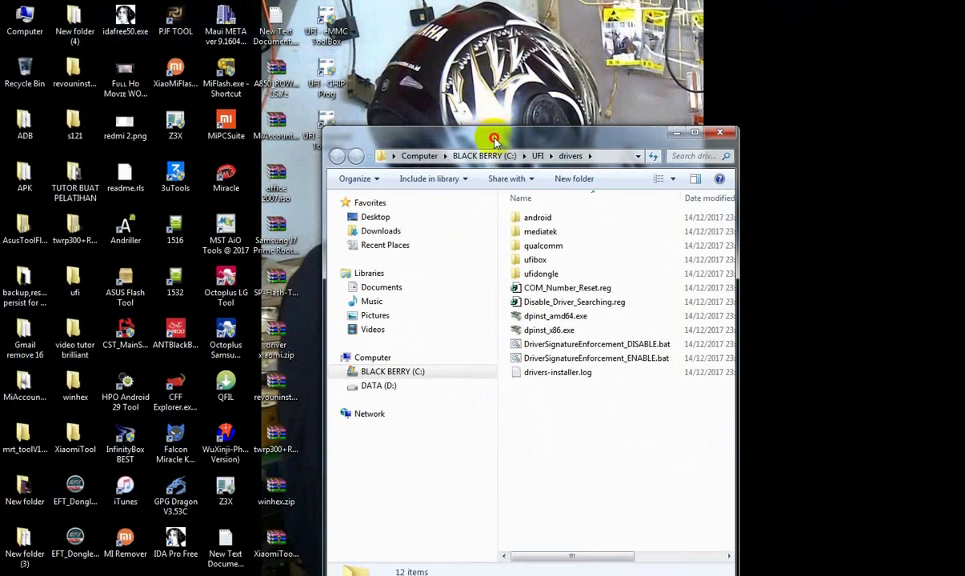
drag(491, 133, 595, 56)
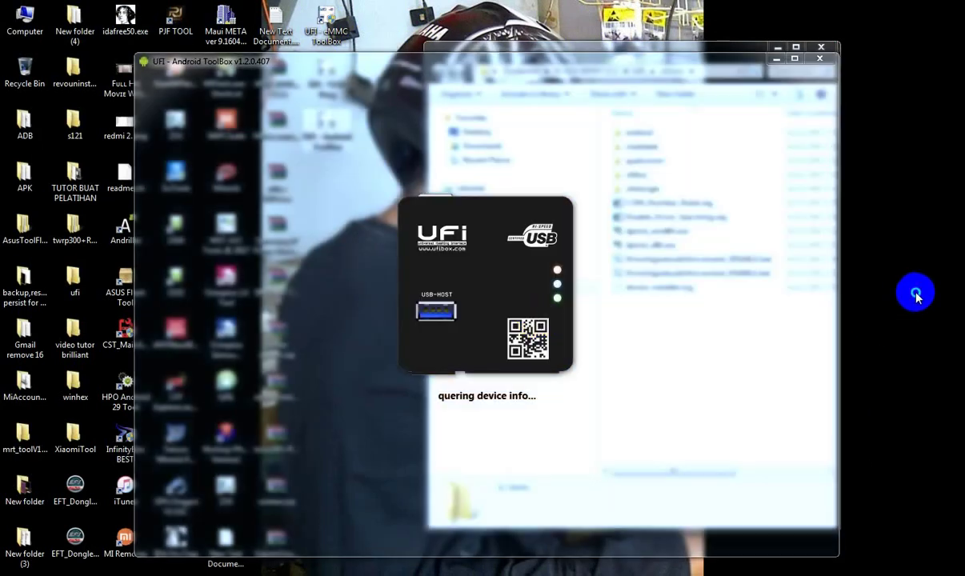
right_click(918, 297)
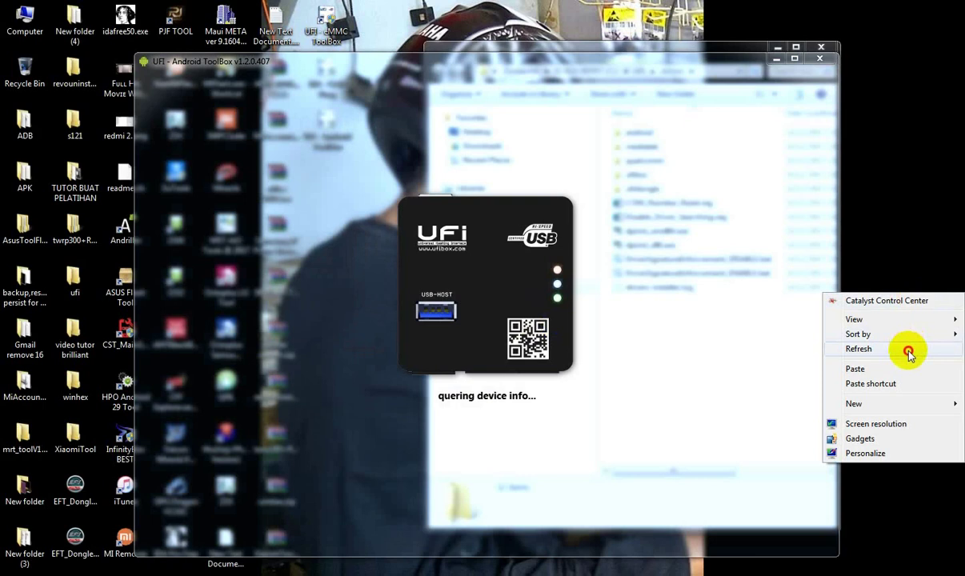
right_click(907, 304)
click(878, 360)
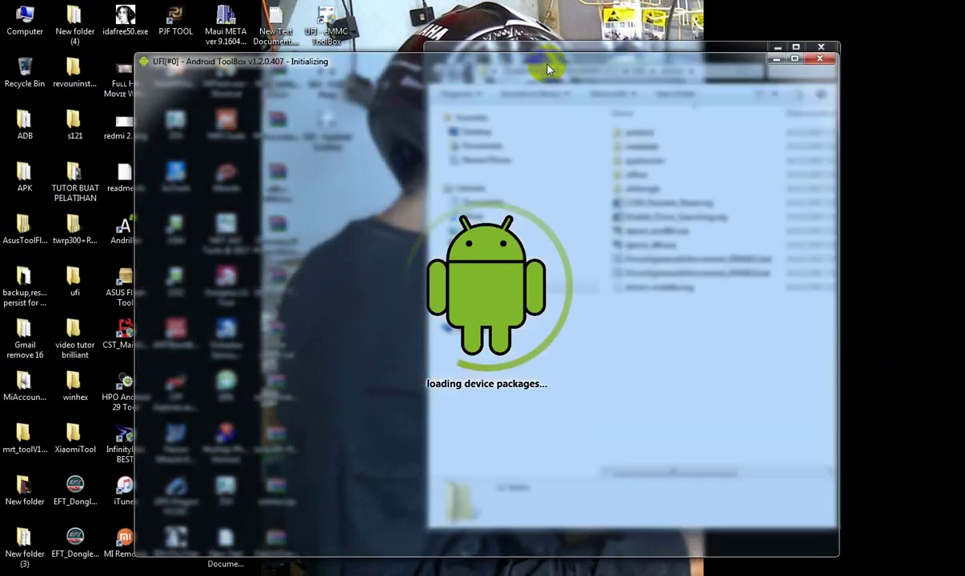
drag(548, 70, 503, 44)
right_click(885, 169)
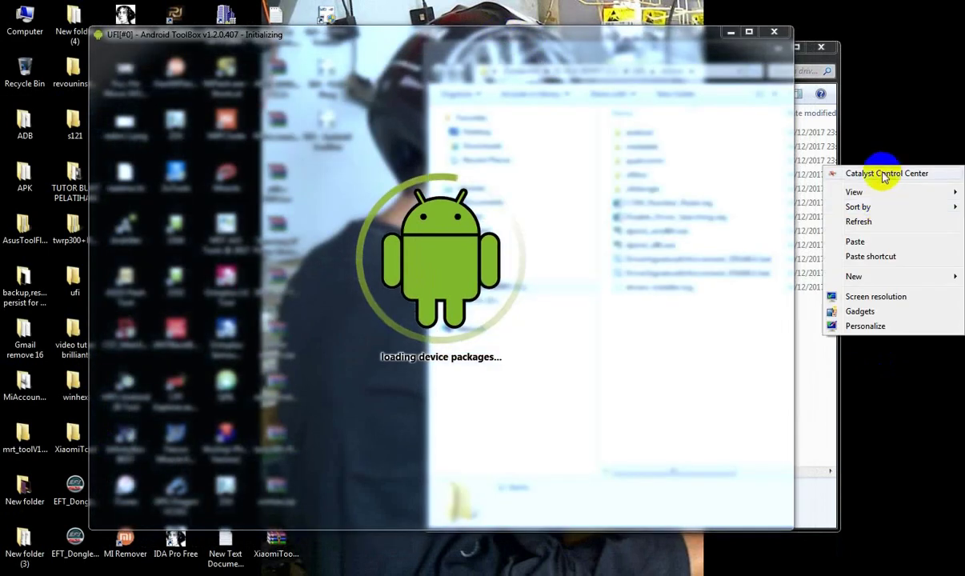
click(879, 220)
right_click(883, 193)
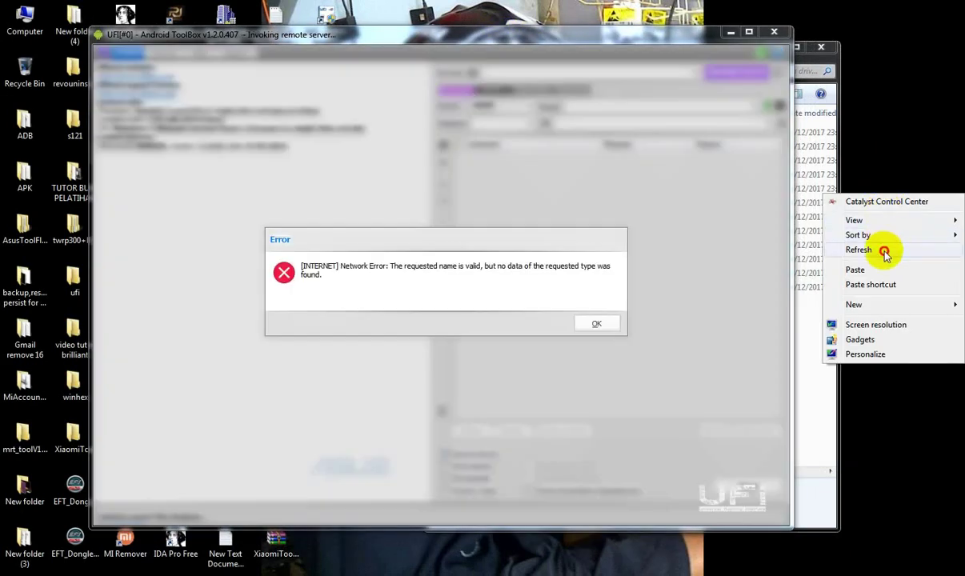
click(886, 251)
Look through the Service, ADB, Support and Flash sections of Android ToolBox, dismissing the network errors, and close it
click(606, 323)
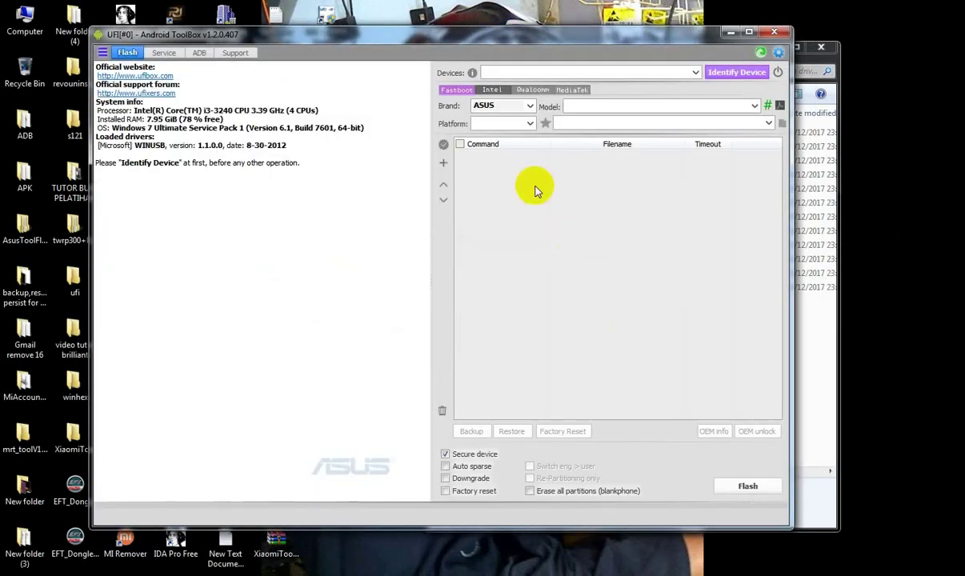
click(165, 53)
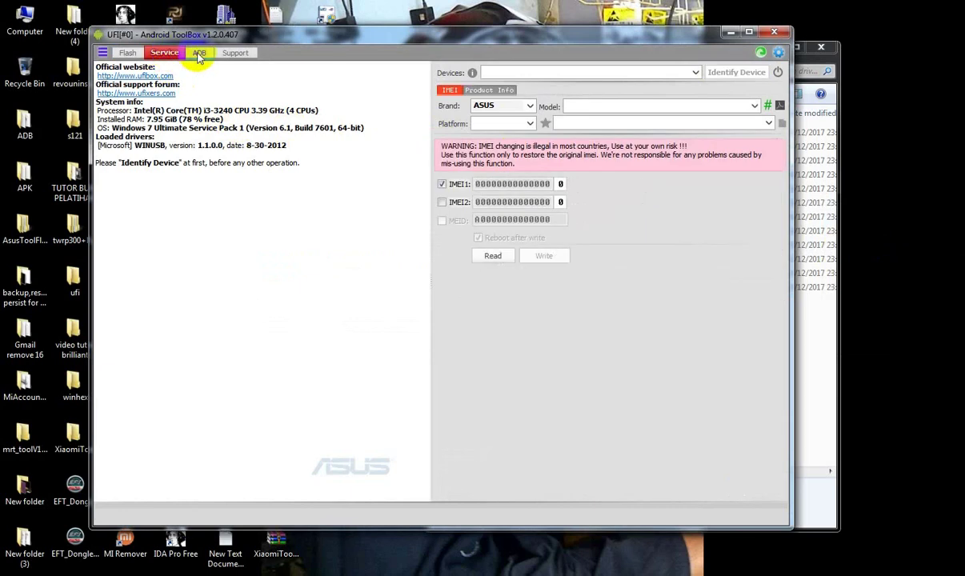
click(198, 53)
click(225, 53)
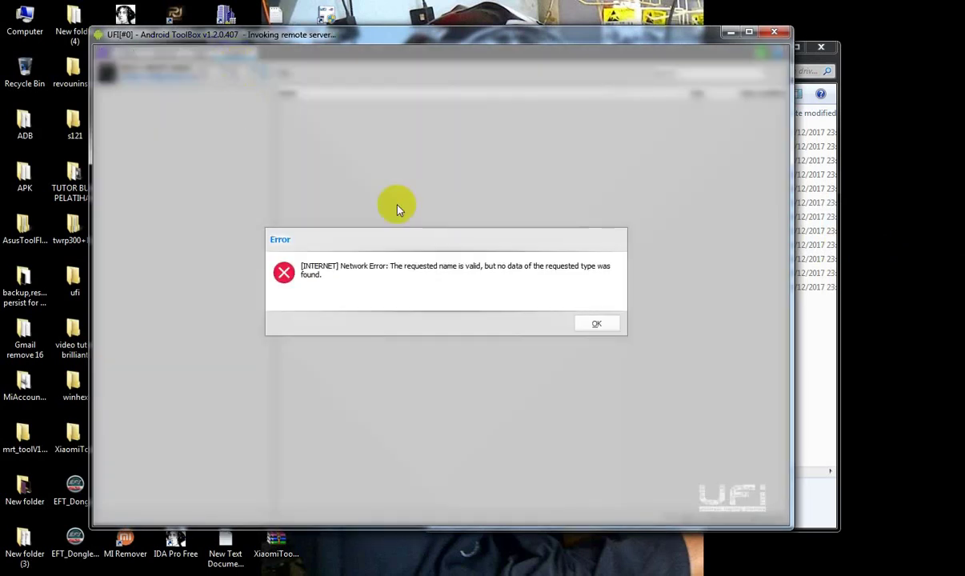
click(599, 323)
click(125, 53)
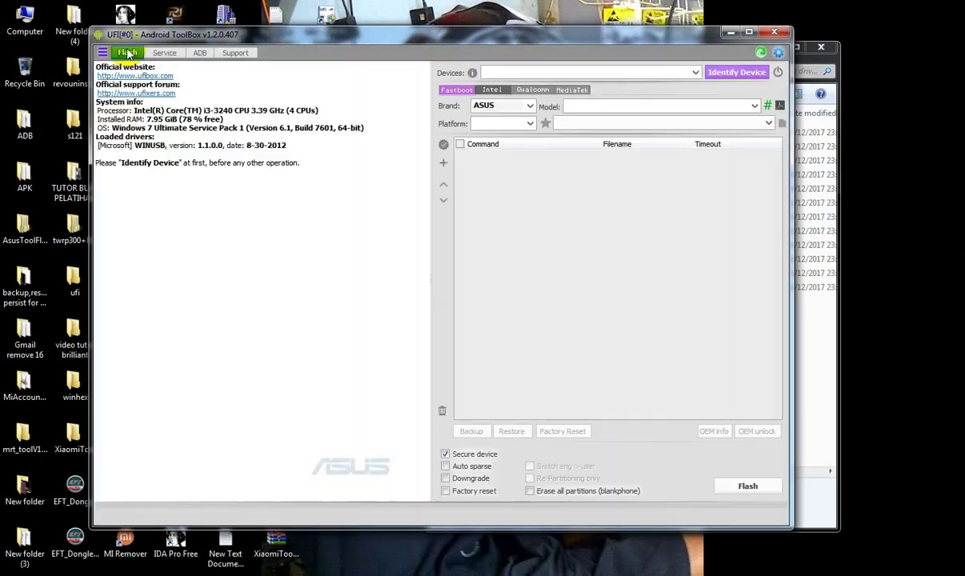
click(772, 34)
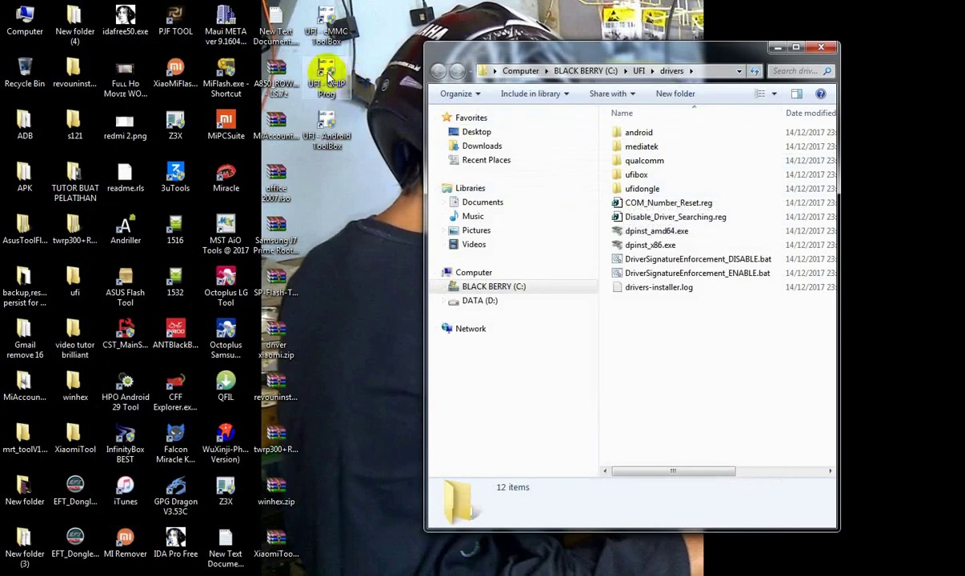
Launch UFI - CHIP Prog from its desktop shortcut
double_click(327, 76)
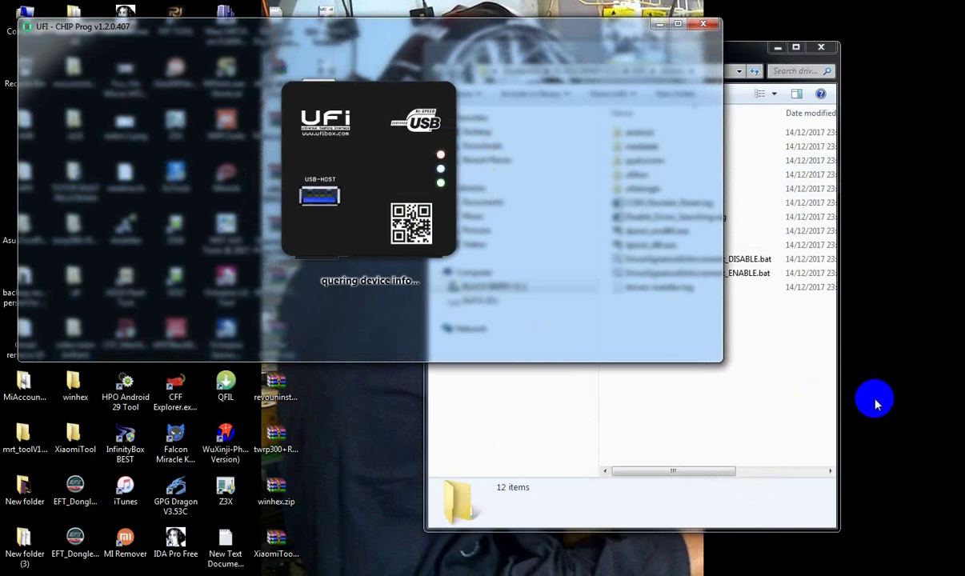
right_click(899, 362)
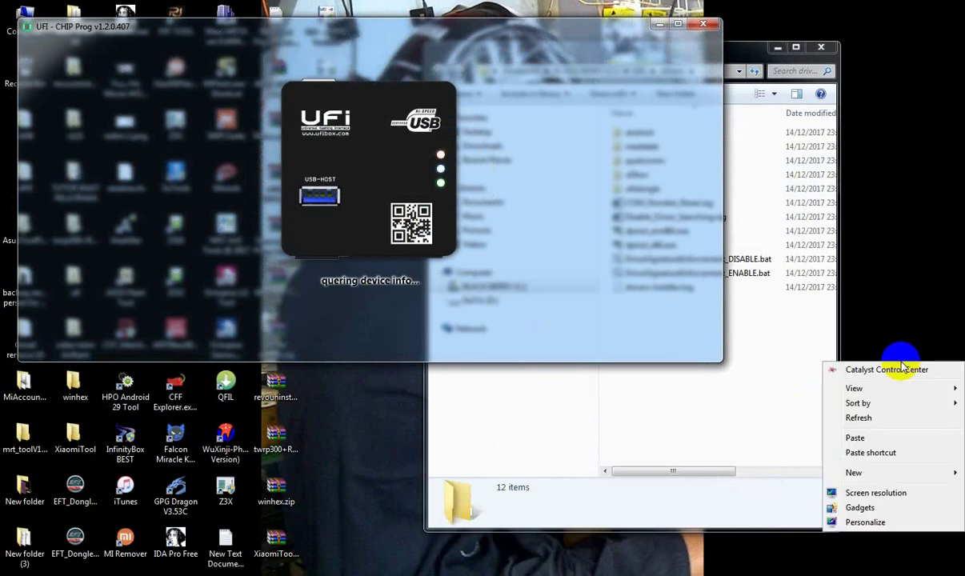
click(888, 418)
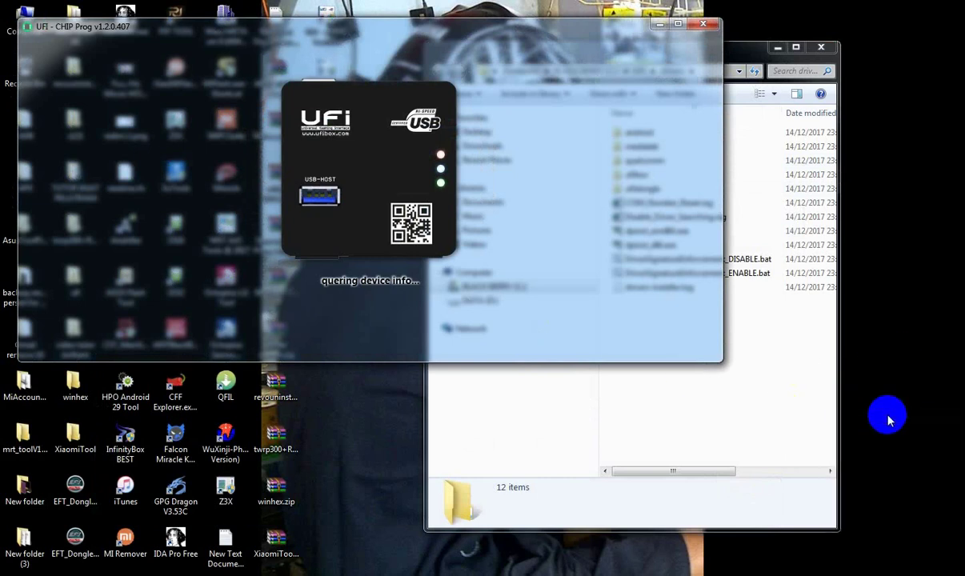
right_click(903, 373)
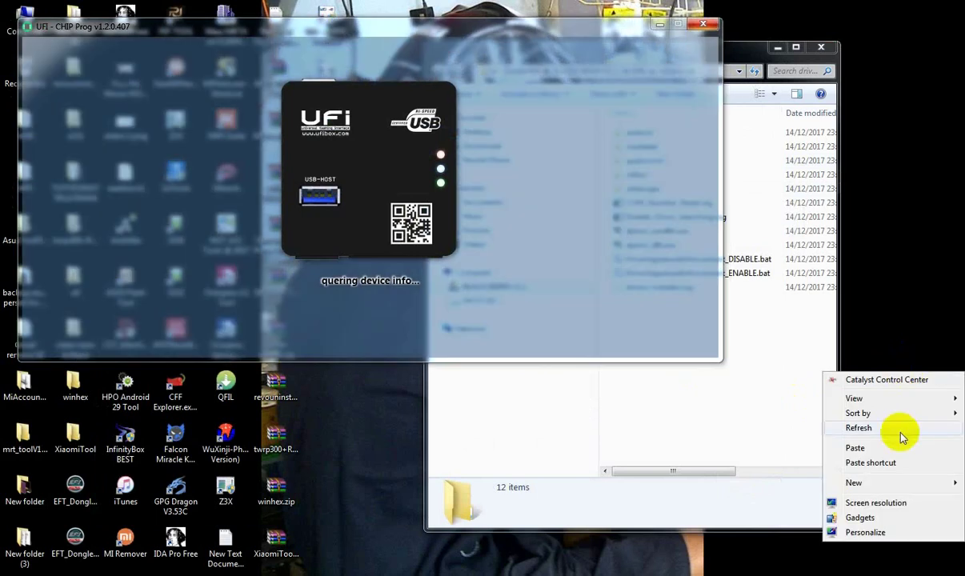
click(900, 431)
right_click(900, 382)
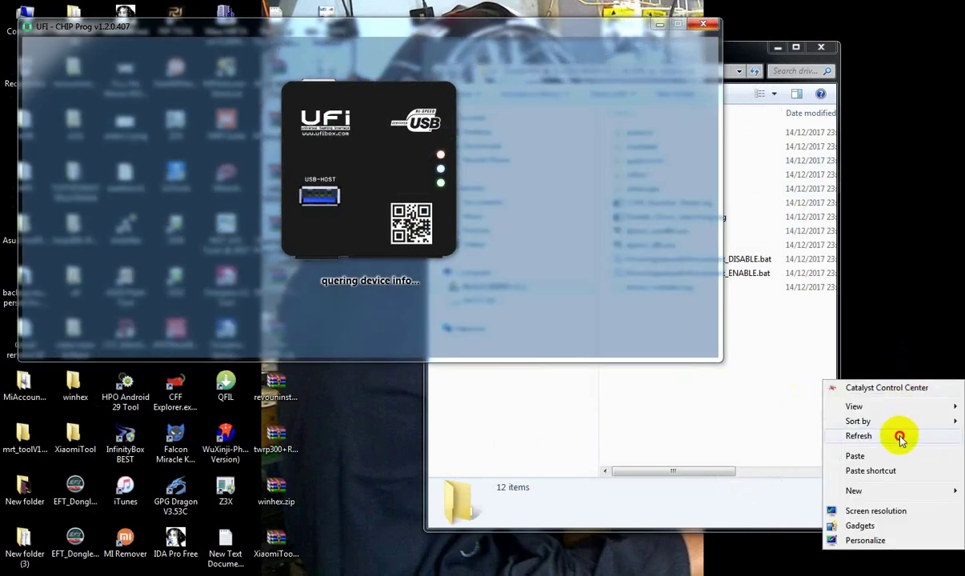
click(901, 436)
right_click(907, 383)
click(909, 440)
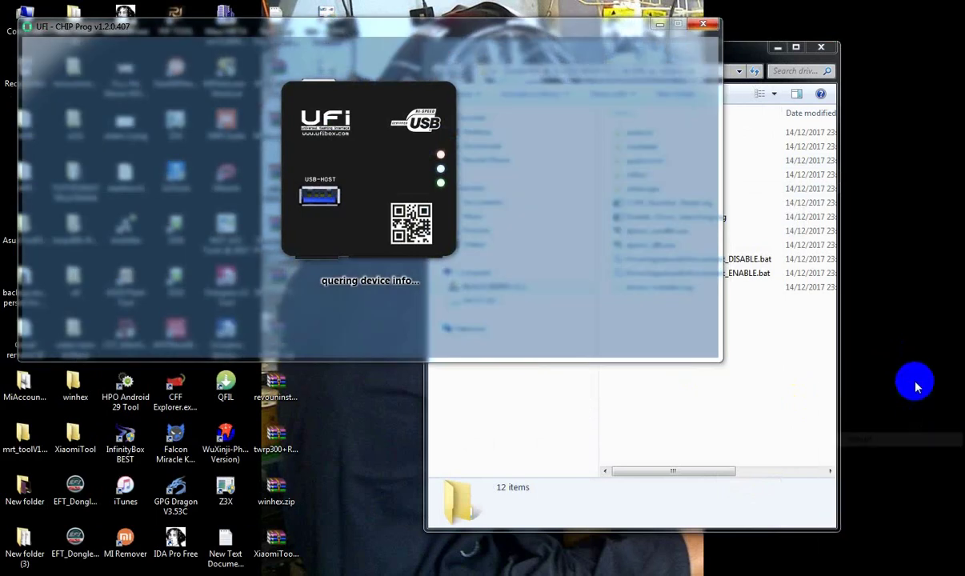
right_click(914, 377)
click(917, 438)
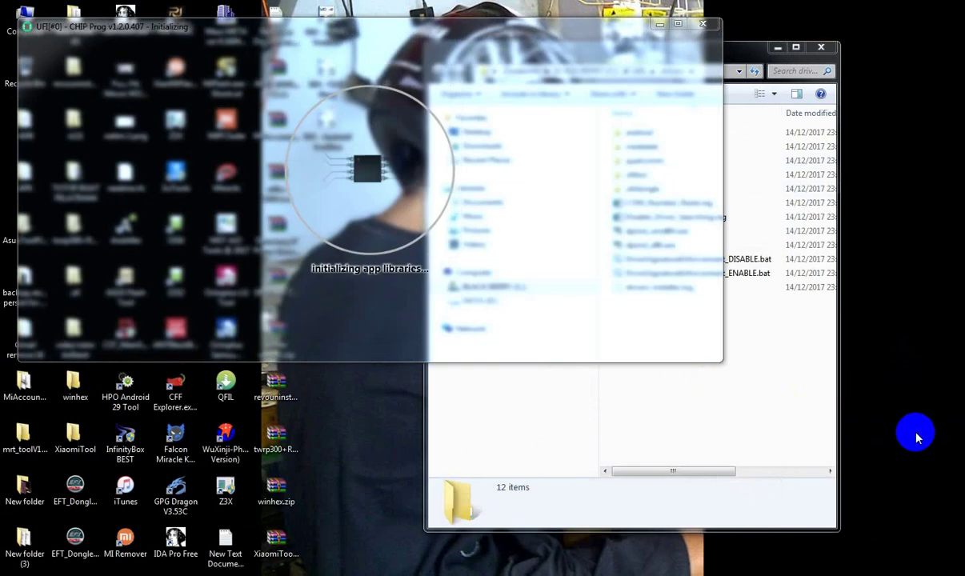
right_click(913, 390)
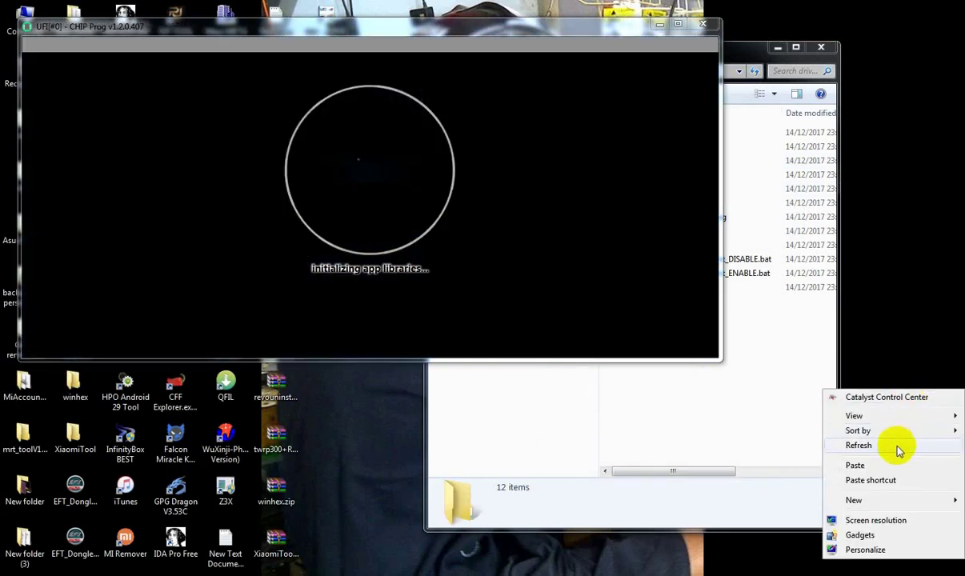
click(898, 442)
Dismiss the network error and close CHIP Prog
click(524, 233)
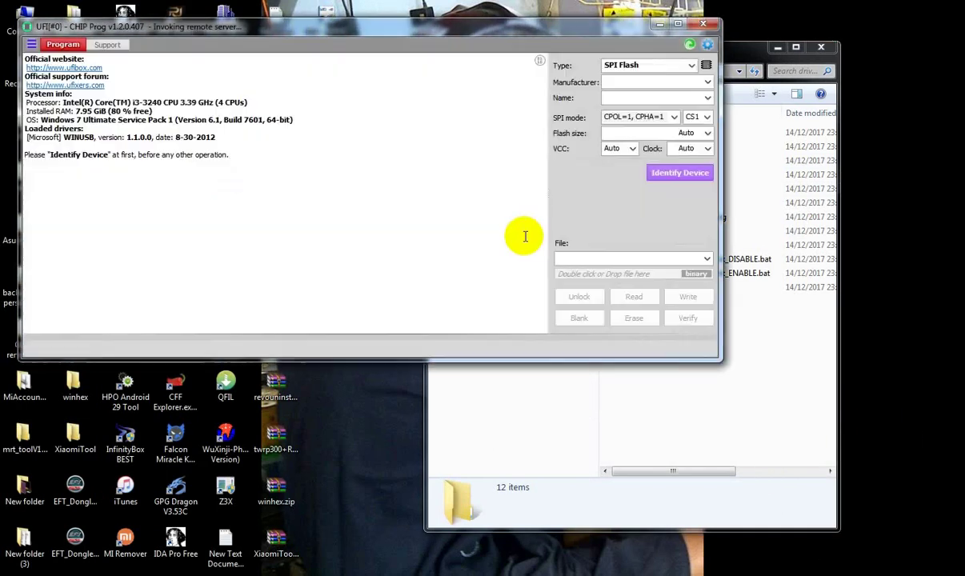
click(707, 27)
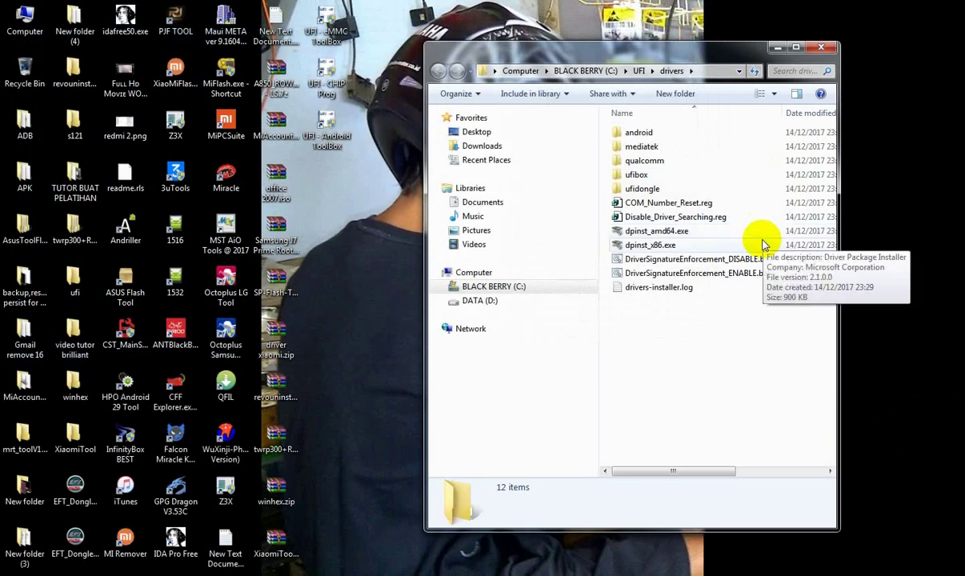